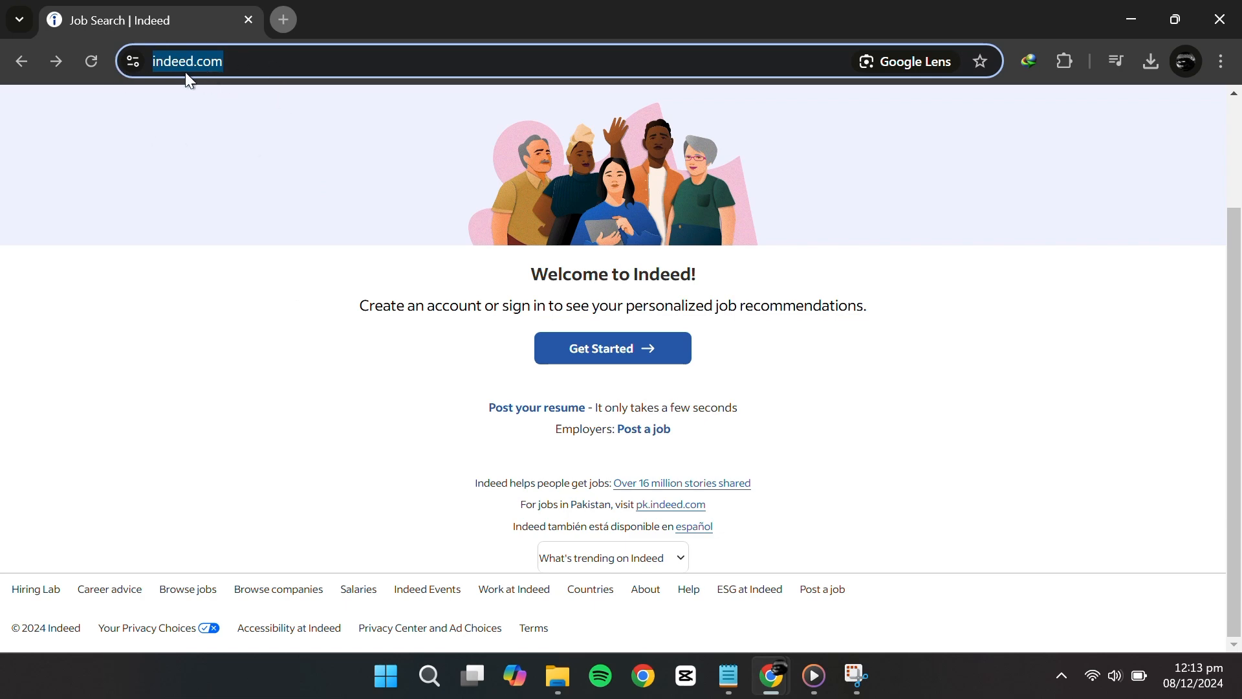
# Visit Indeed's Find salaries page, then go back to the Indeed home page
pyautogui.click(264, 313)
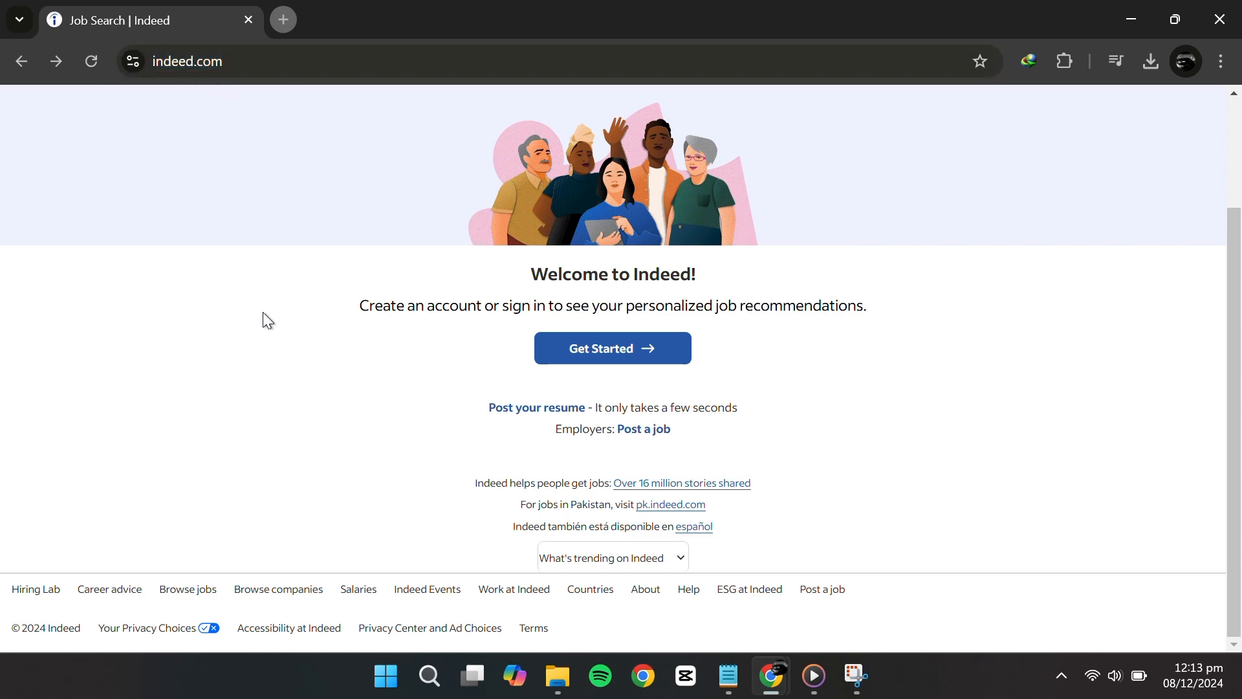
pyautogui.scroll(2, 263, 312)
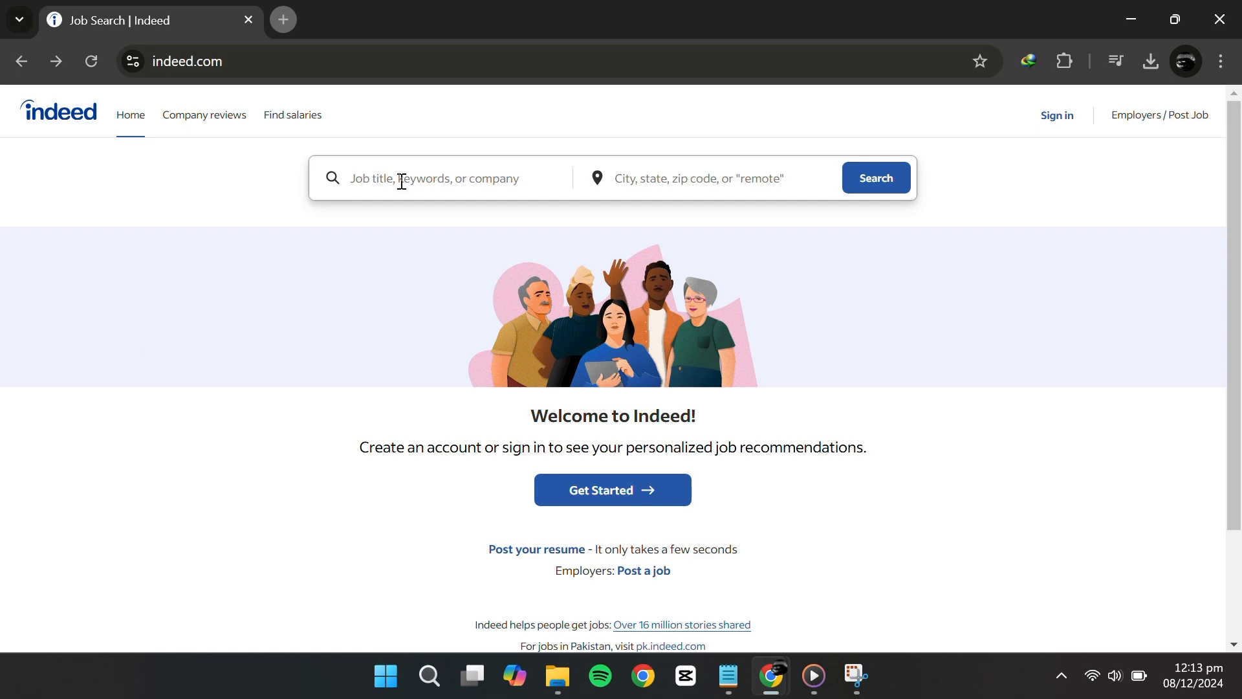
pyautogui.scroll(-1, 258, 188)
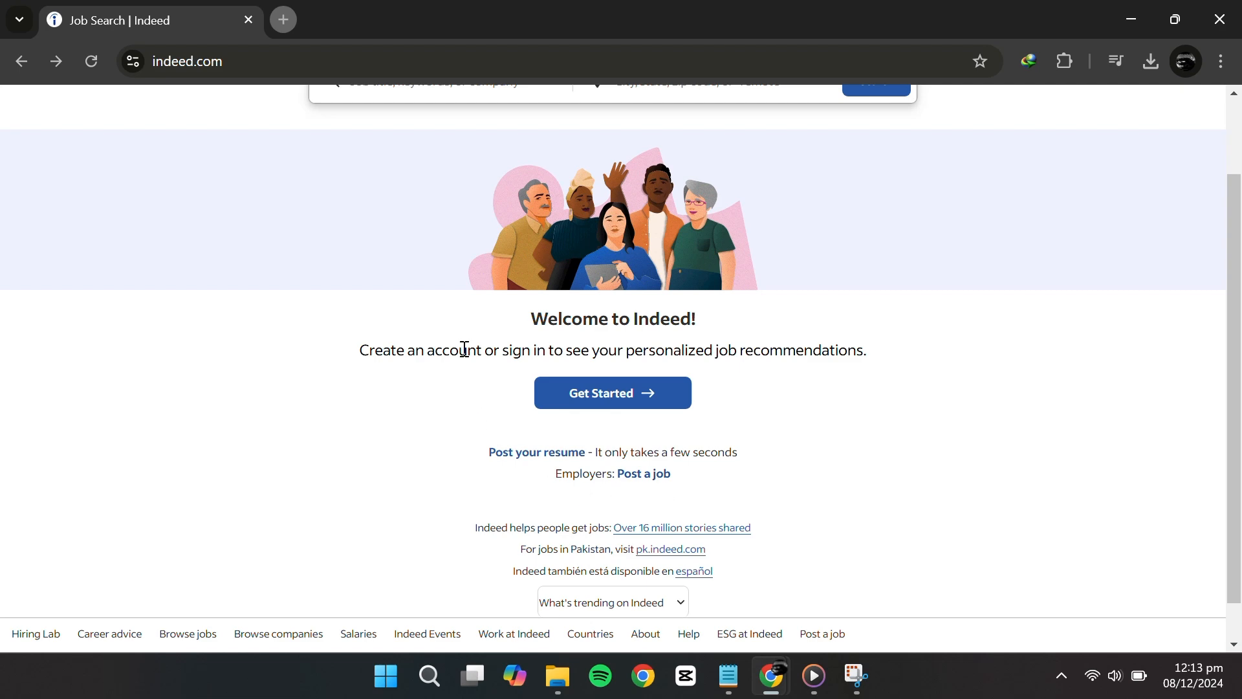
pyautogui.scroll(1, 453, 421)
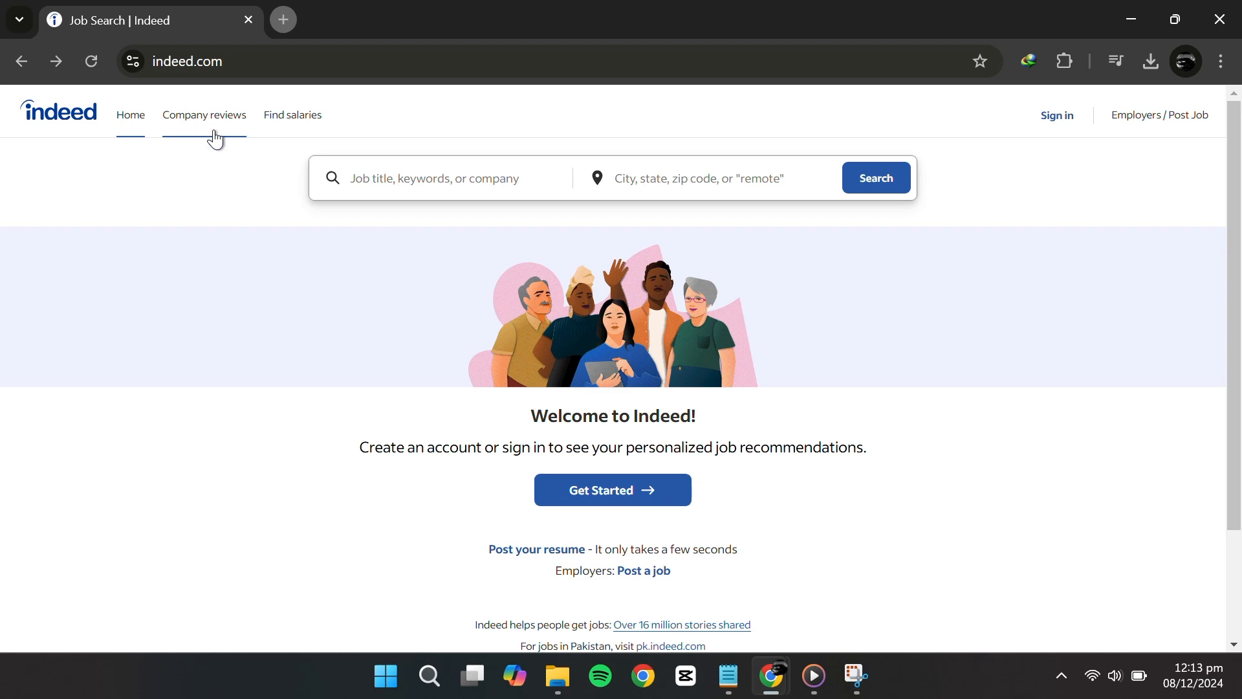
pyautogui.click(315, 117)
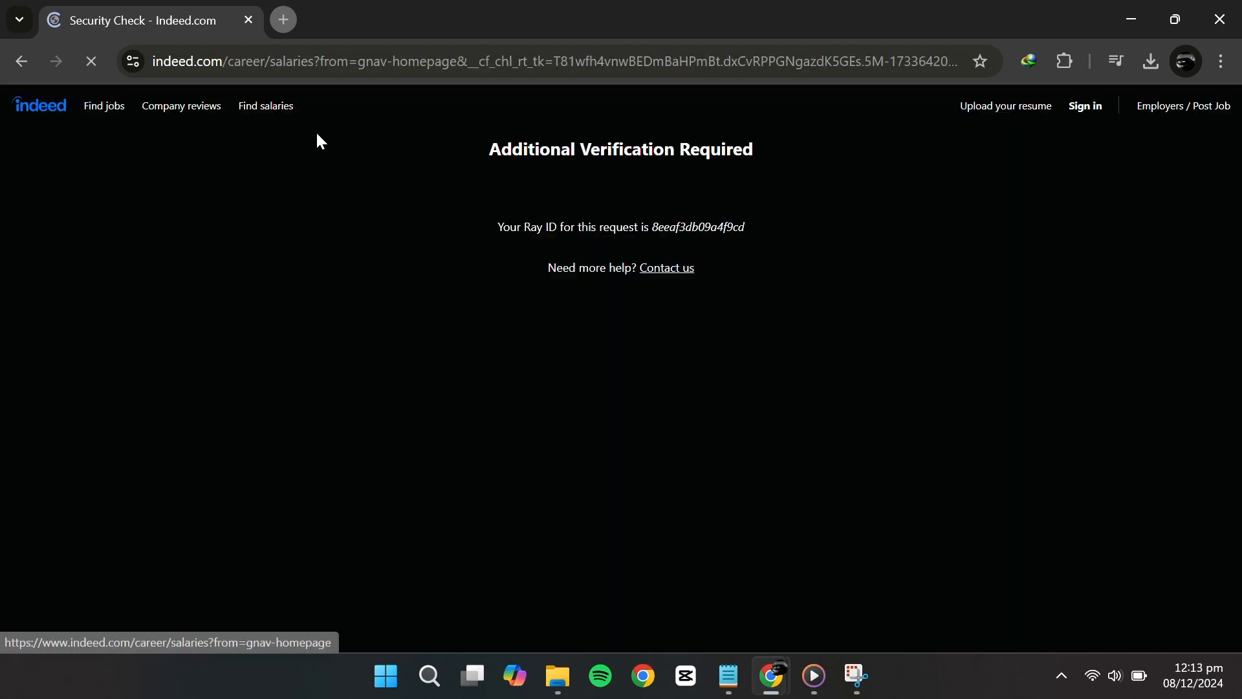
pyautogui.click(9, 63)
# Follow the Employers 'Post a job' link from the home page
pyautogui.scroll(-3, 477, 285)
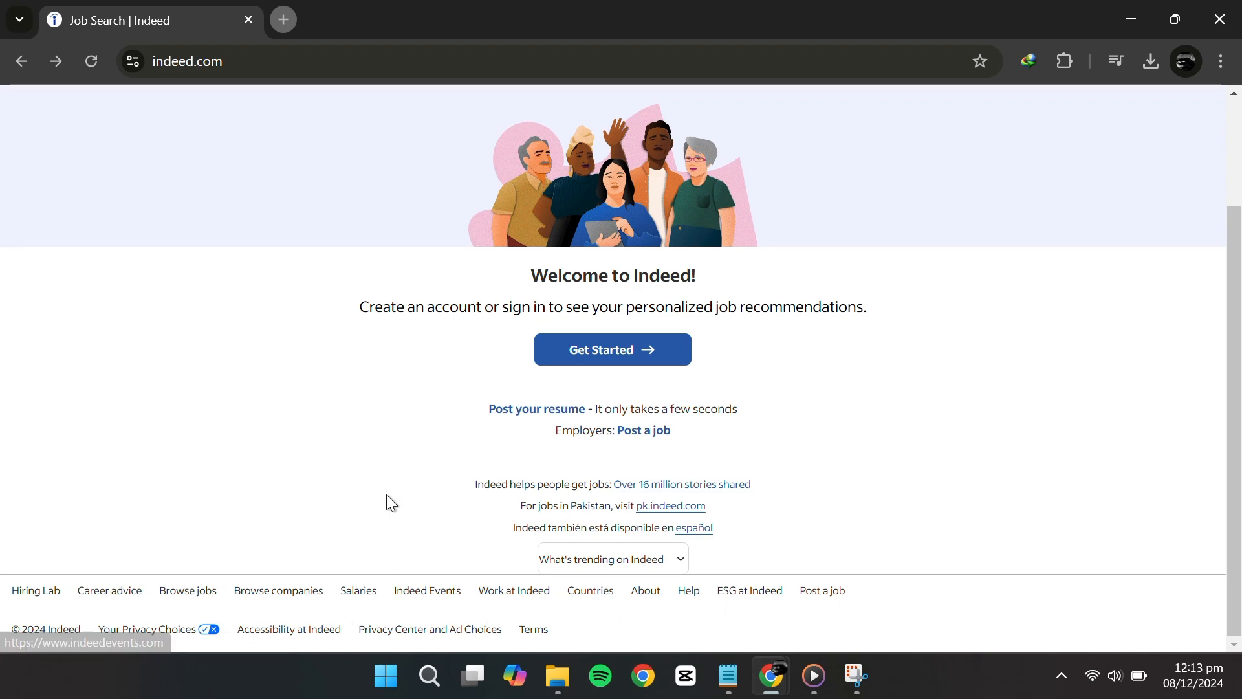
pyautogui.scroll(1, 387, 494)
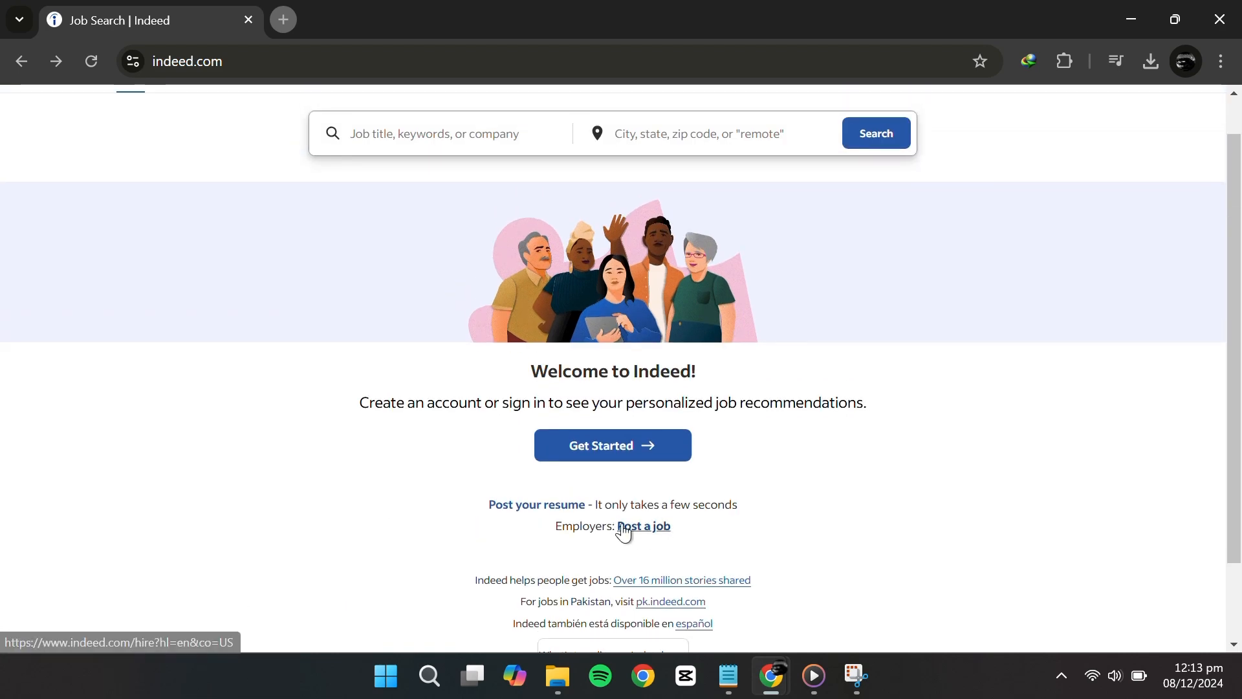
pyautogui.moveTo(562, 525); pyautogui.dragTo(631, 527)
pyautogui.click(655, 540)
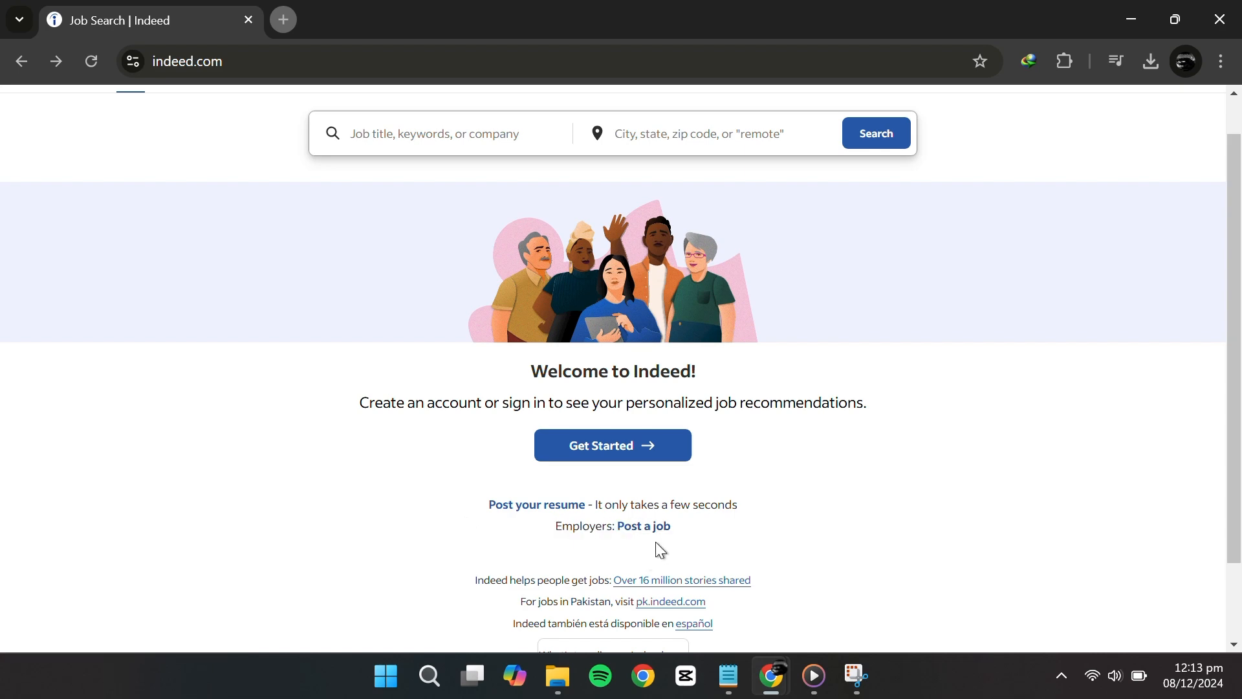
# Enter company name 'Edotor' and the contact's full name in the employer account form
pyautogui.click(655, 529)
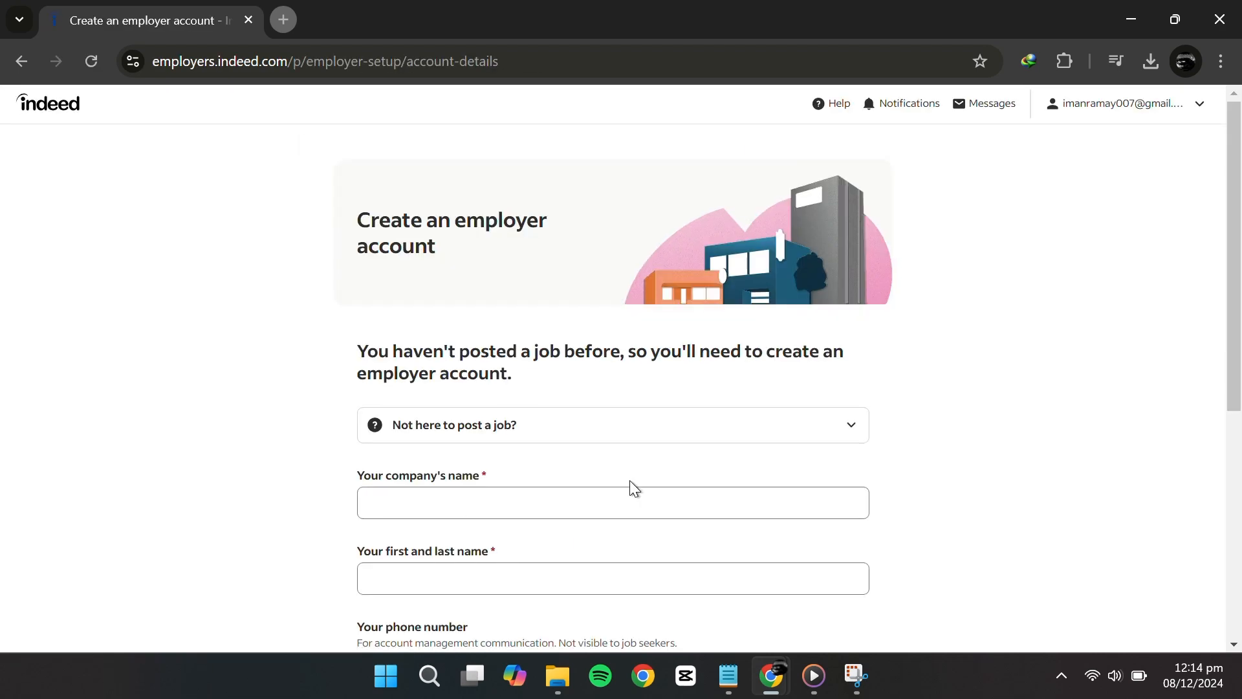
pyautogui.scroll(-1, 630, 486)
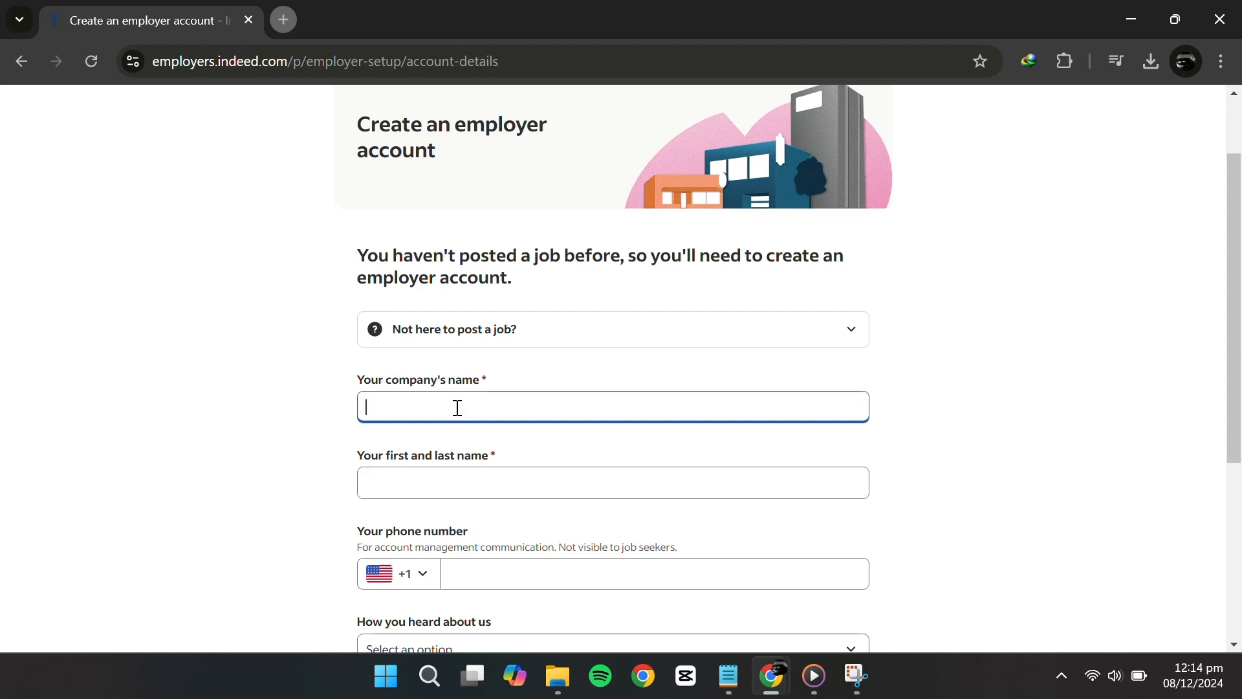
pyautogui.write('Edotor')
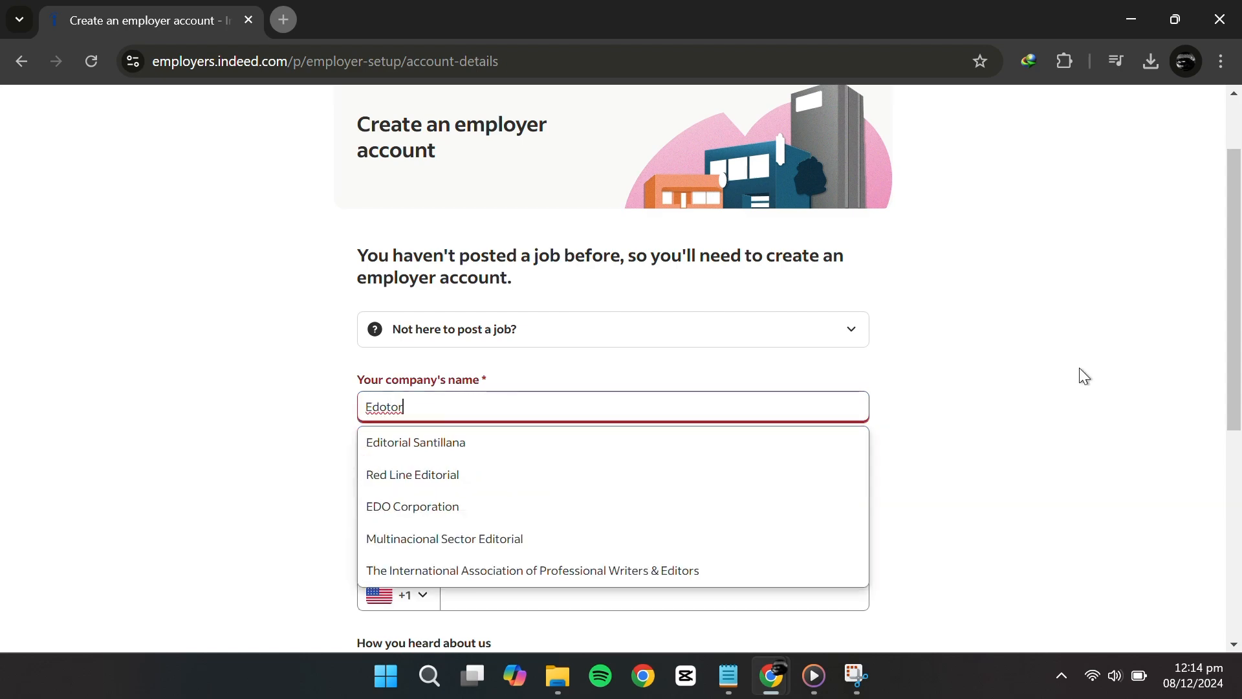
pyautogui.click(1081, 374)
pyautogui.click(705, 476)
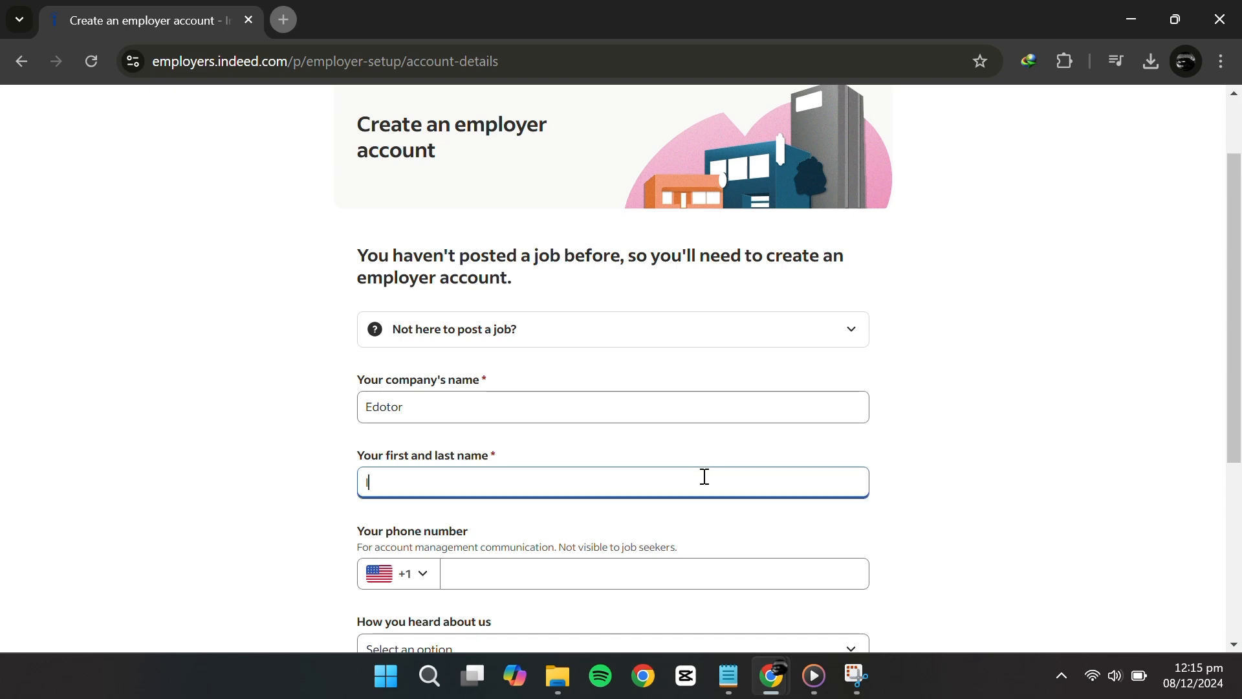
# Choose Social media as the referral source, tick the calls-and-texts consent, and continue
pyautogui.scroll(-3, 704, 476)
pyautogui.scroll(-2, 591, 476)
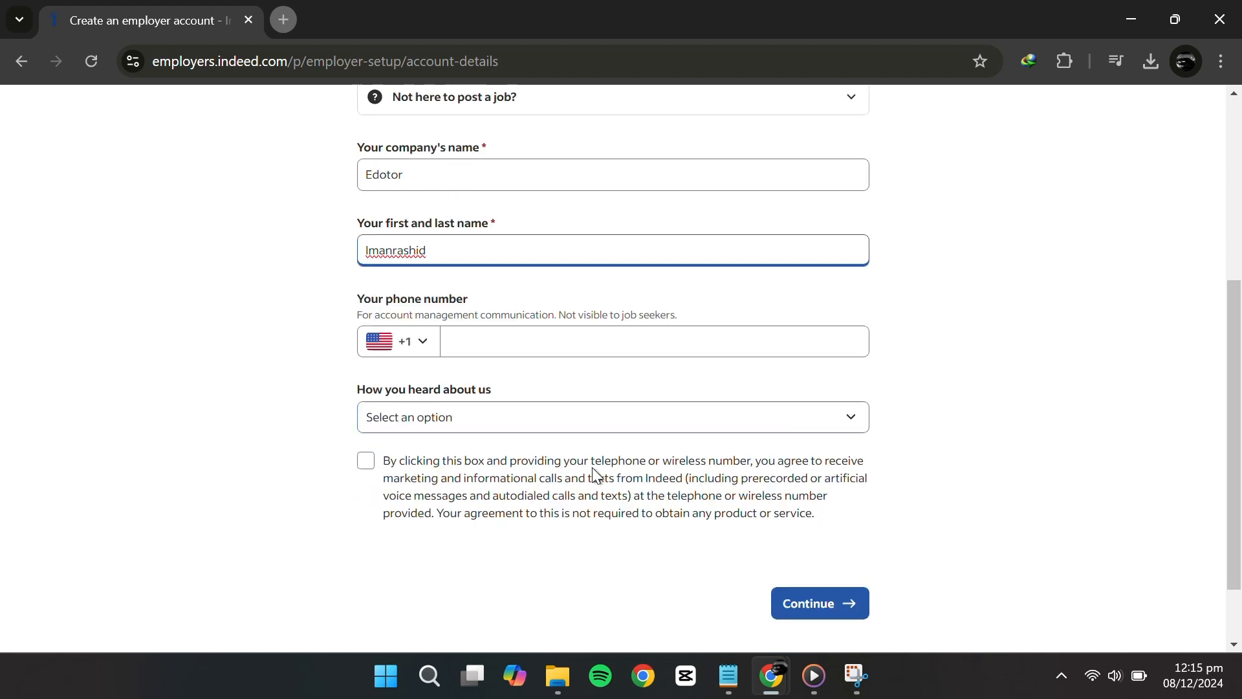
pyautogui.click(452, 360)
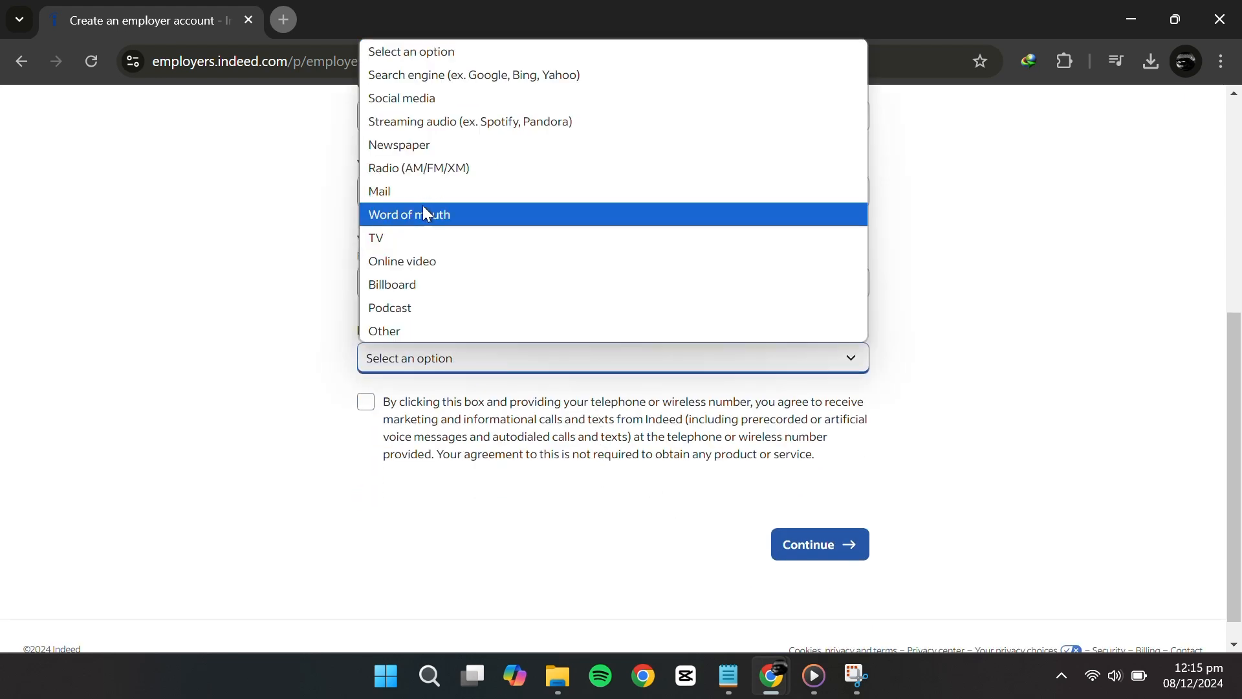
pyautogui.click(439, 98)
pyautogui.click(366, 402)
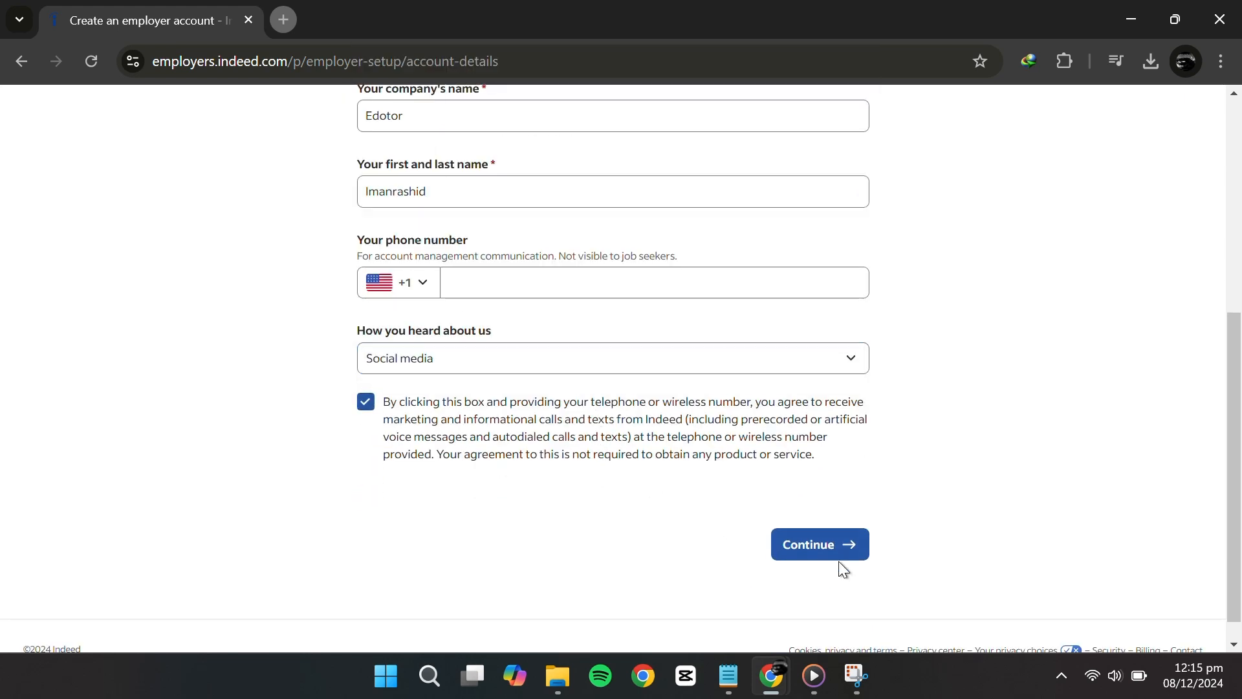
pyautogui.click(837, 557)
# Set industry Media & Communication, sub-industry Film Production, and job title Video Editor
pyautogui.click(479, 270)
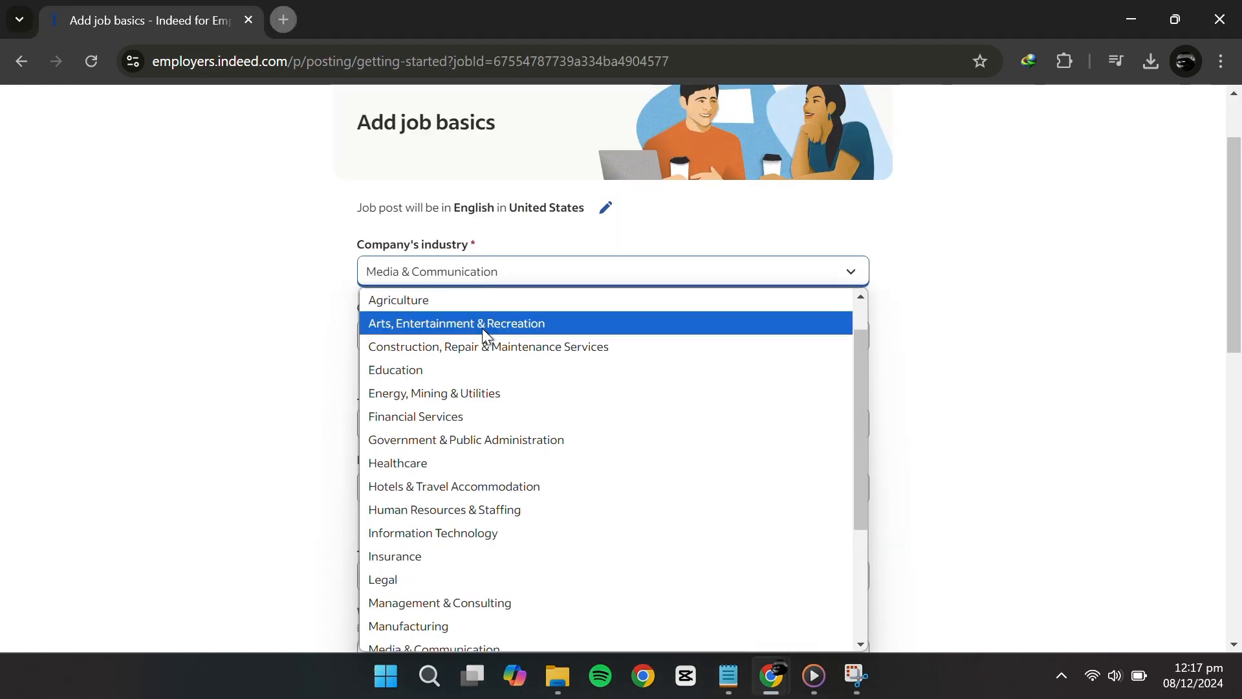
pyautogui.scroll(-3, 484, 451)
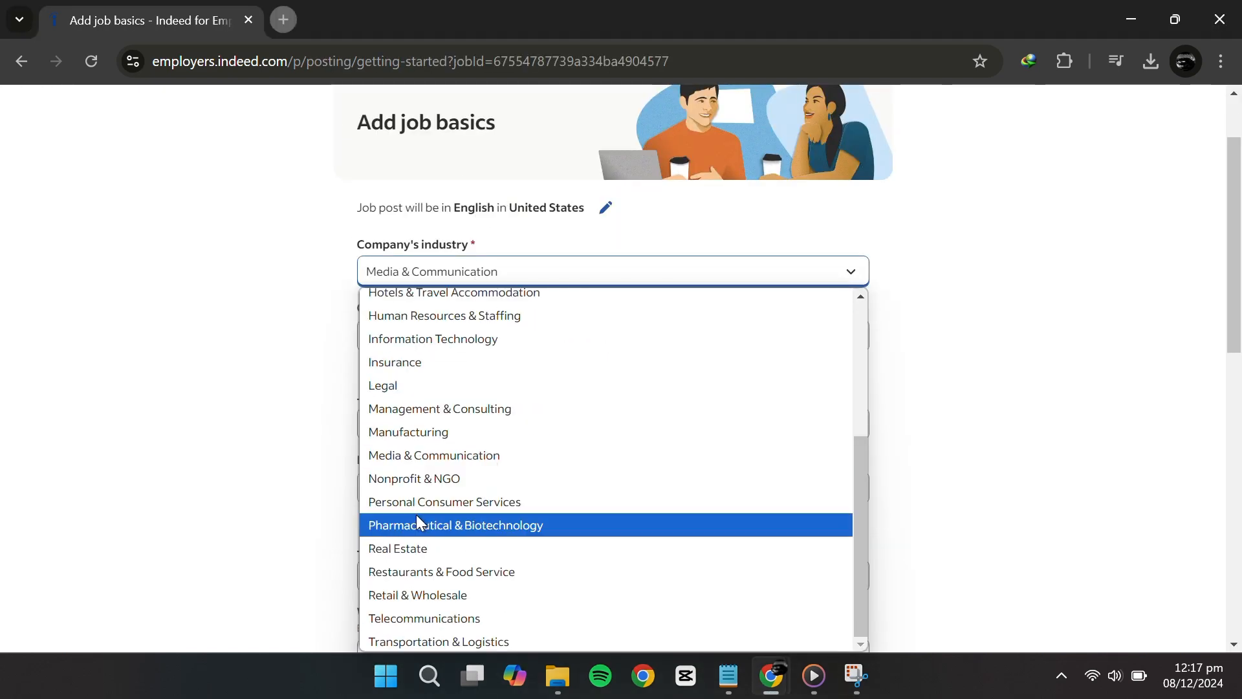
pyautogui.click(456, 455)
pyautogui.click(446, 333)
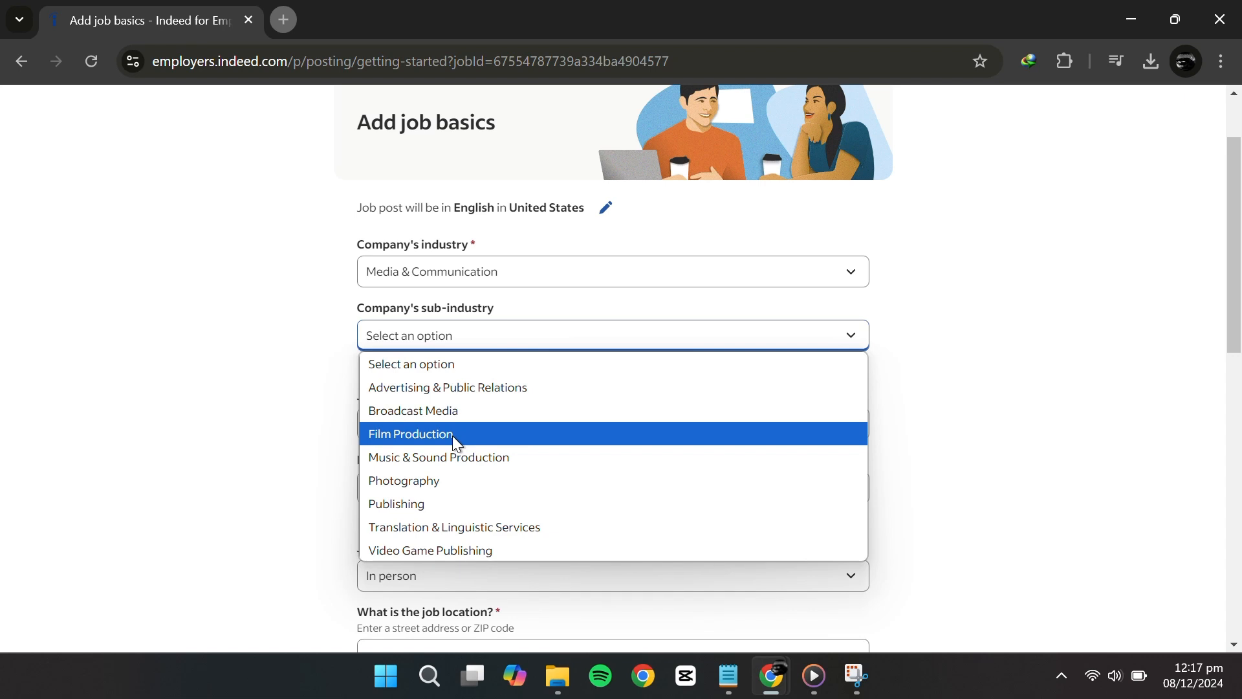
pyautogui.click(452, 436)
pyautogui.click(536, 432)
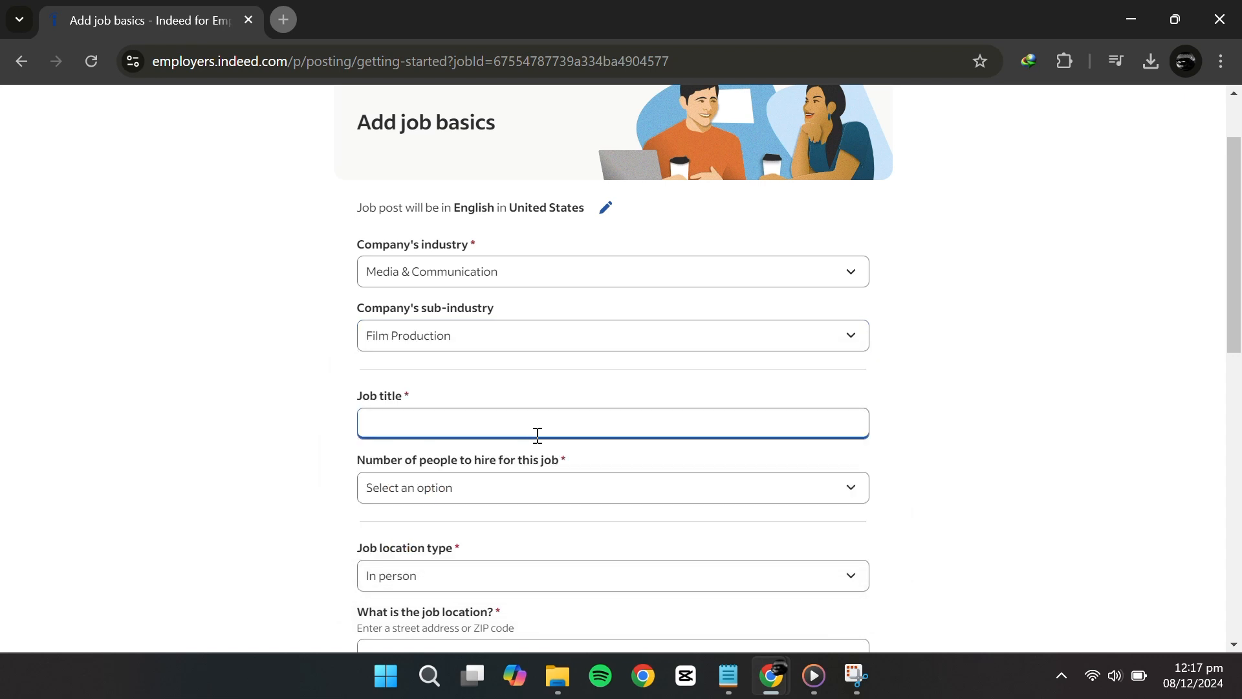
pyautogui.write('Video ed')
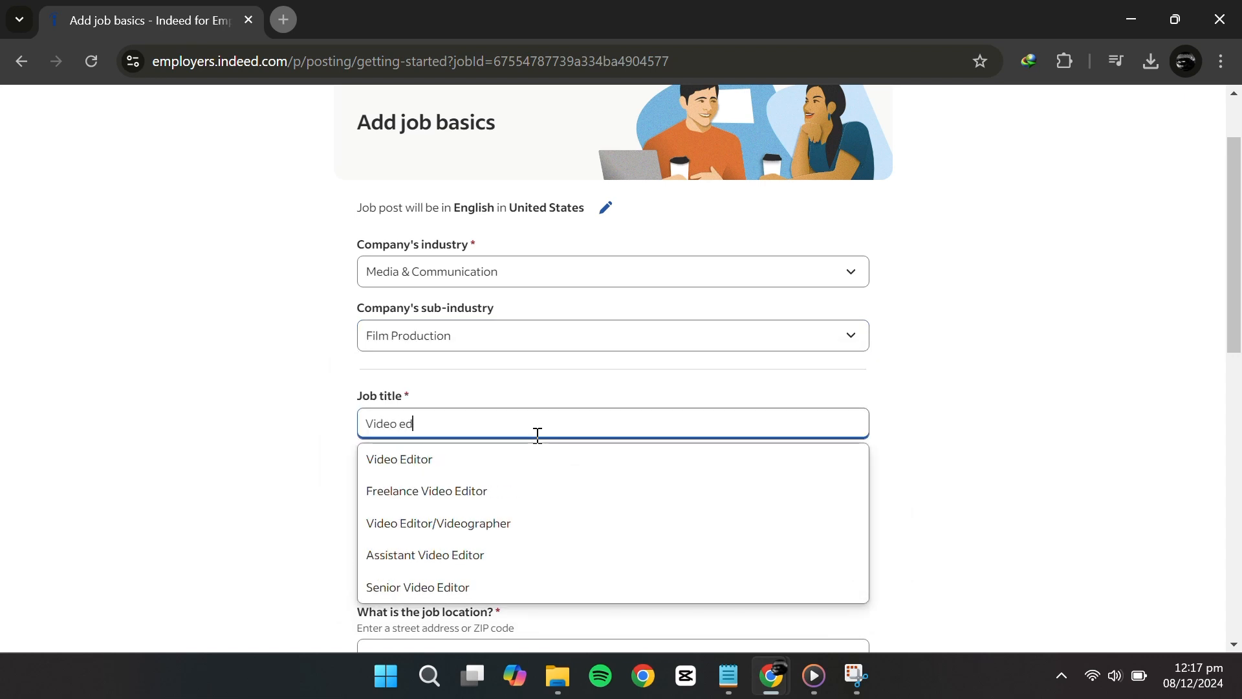
pyautogui.click(533, 459)
# Set the number of hires to 2 and the location to fully remote, then continue
pyautogui.scroll(-2, 529, 417)
pyautogui.click(538, 389)
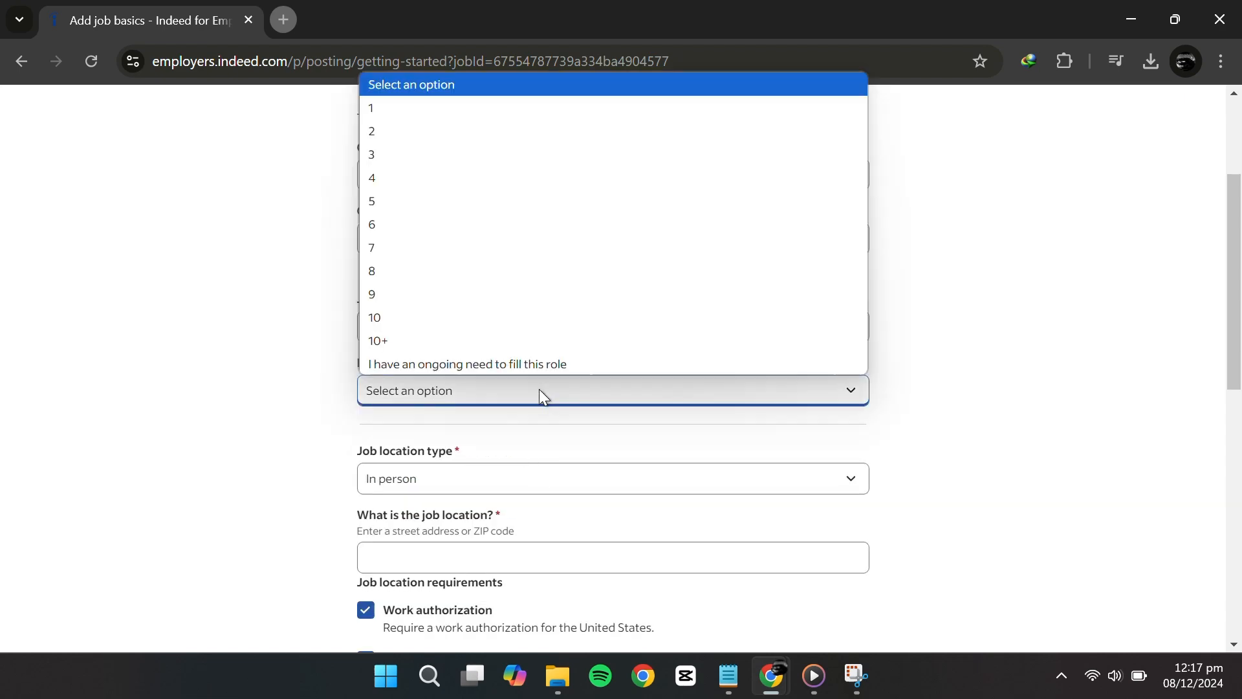
pyautogui.click(503, 130)
pyautogui.scroll(-2, 549, 397)
pyautogui.click(548, 388)
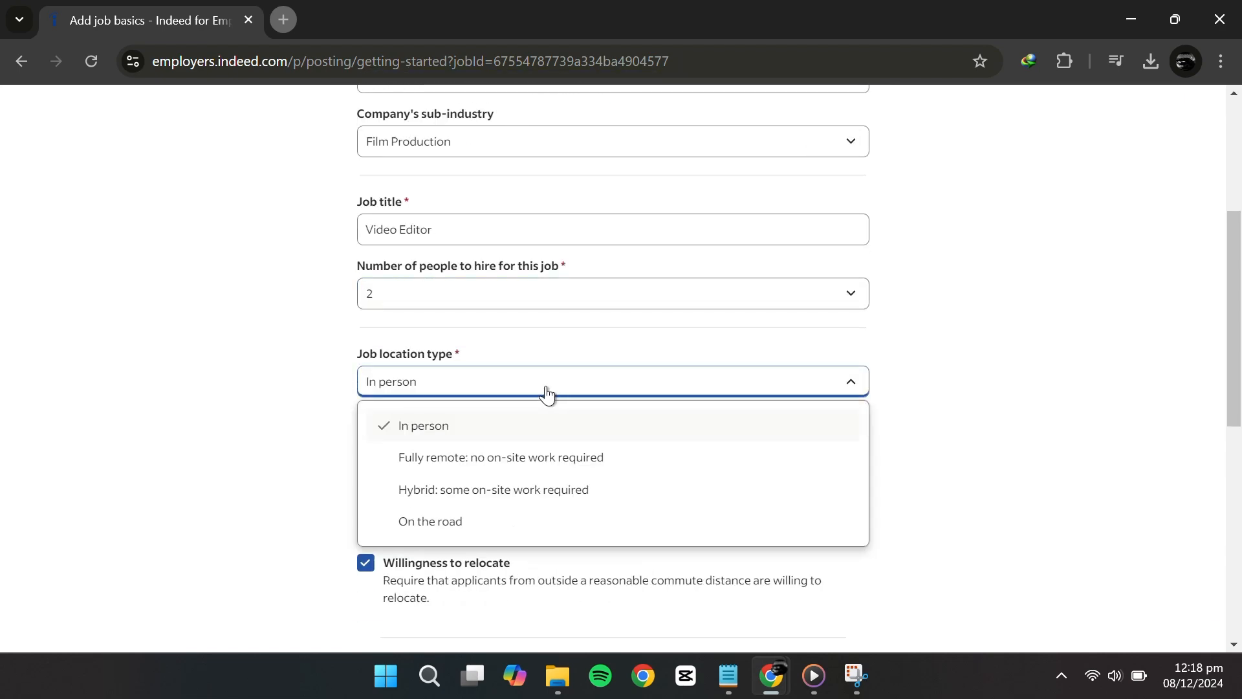
pyautogui.click(553, 475)
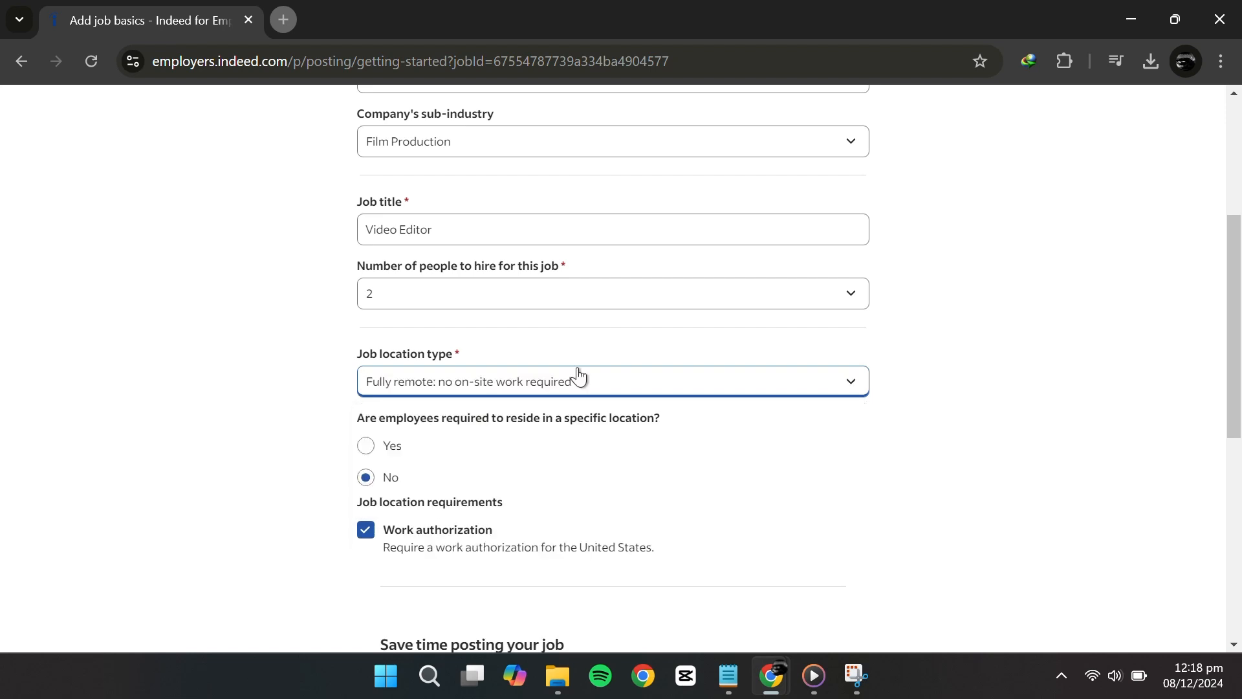
pyautogui.scroll(-1, 574, 388)
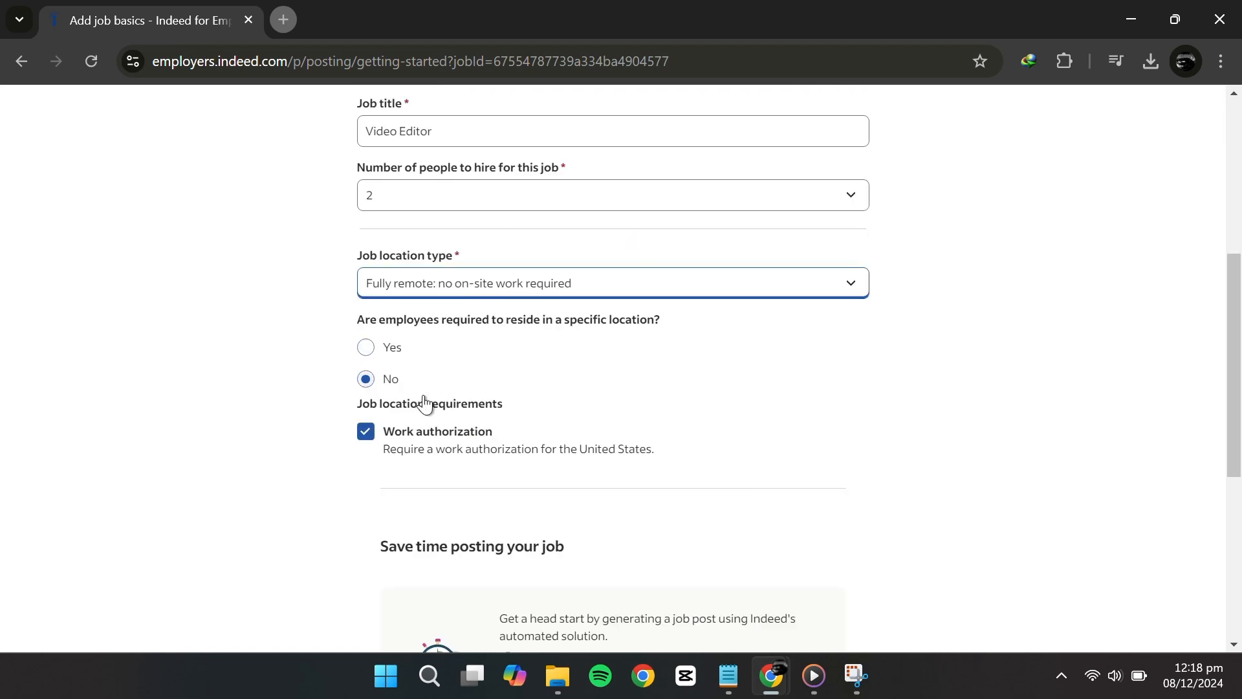
pyautogui.scroll(-3, 410, 284)
pyautogui.scroll(-3, 396, 252)
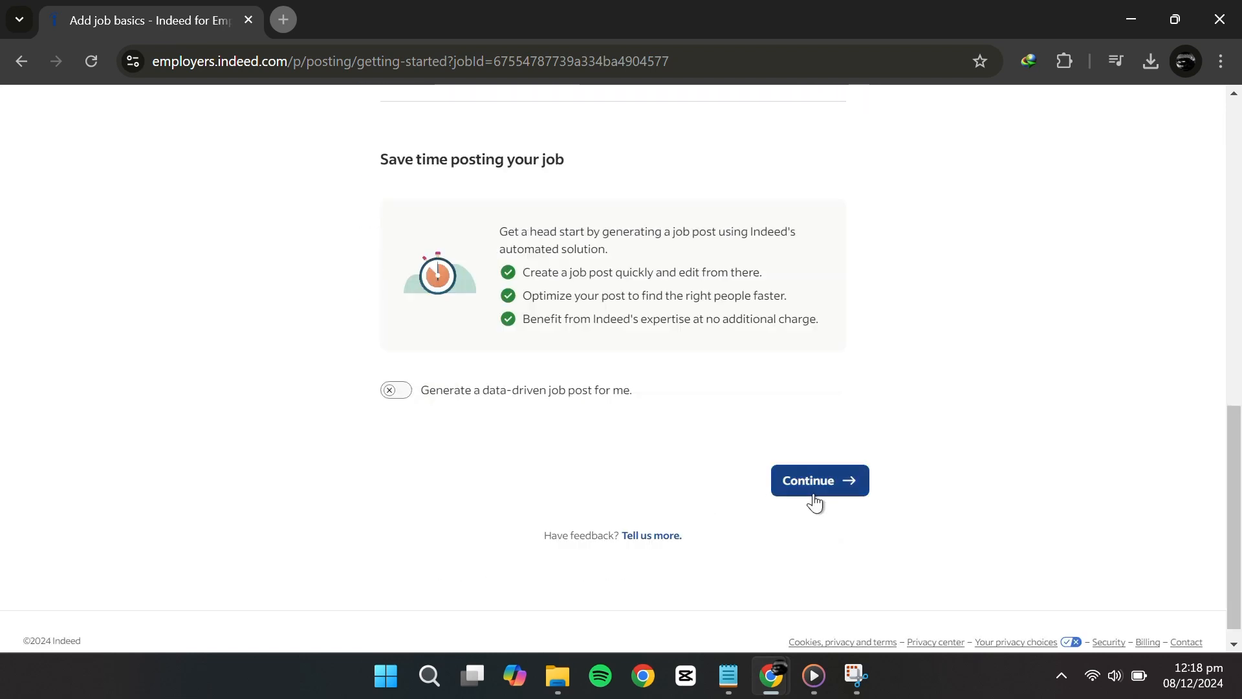
pyautogui.click(812, 505)
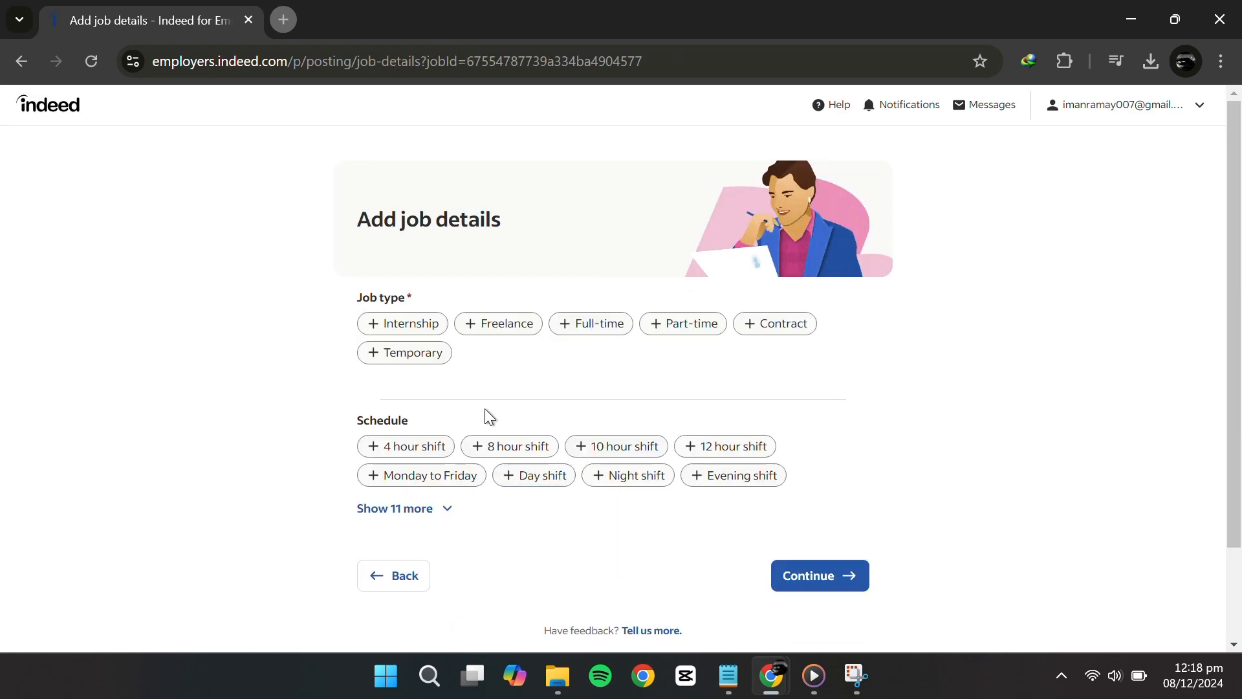
# Make the job Part-time with hours shown as a range and a Monday to Friday schedule
pyautogui.click(687, 326)
pyautogui.scroll(-1, 627, 406)
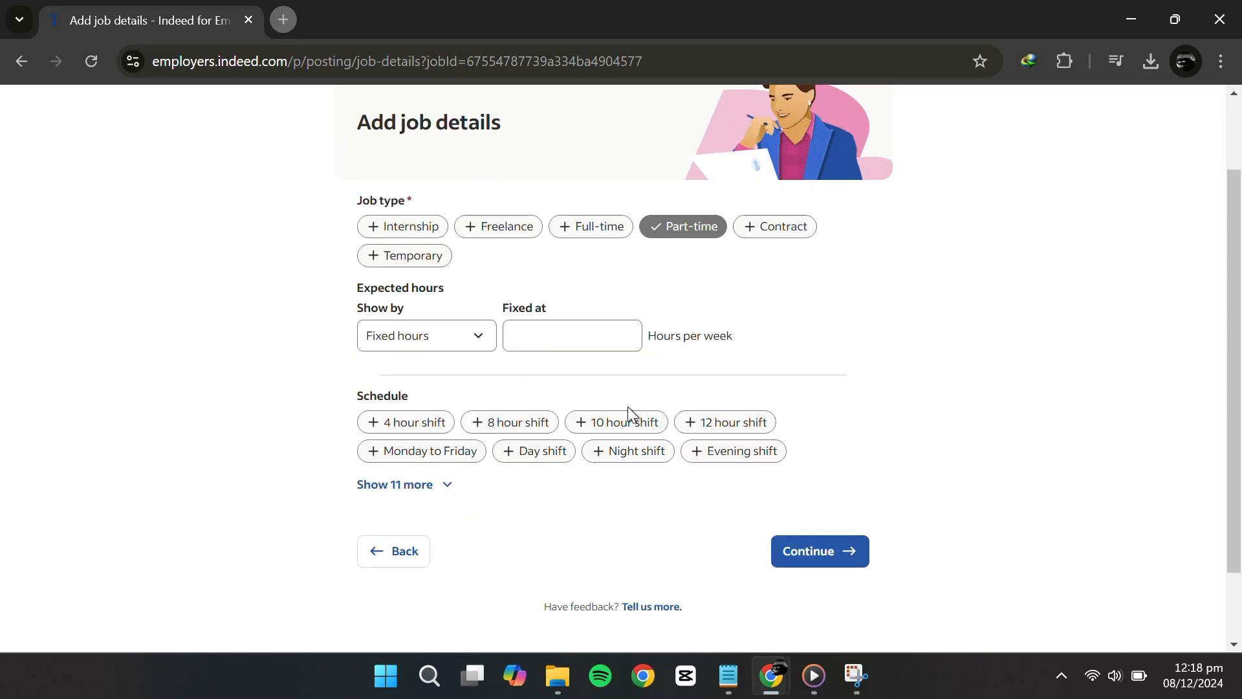
pyautogui.click(482, 346)
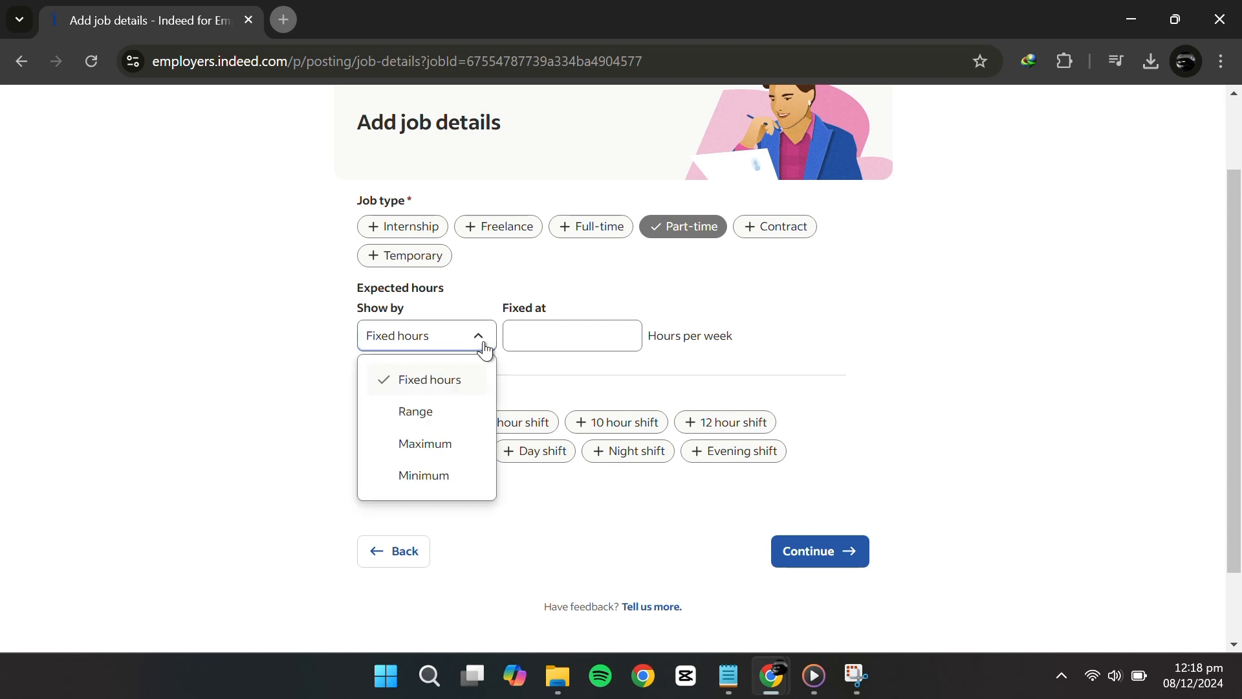
pyautogui.click(461, 414)
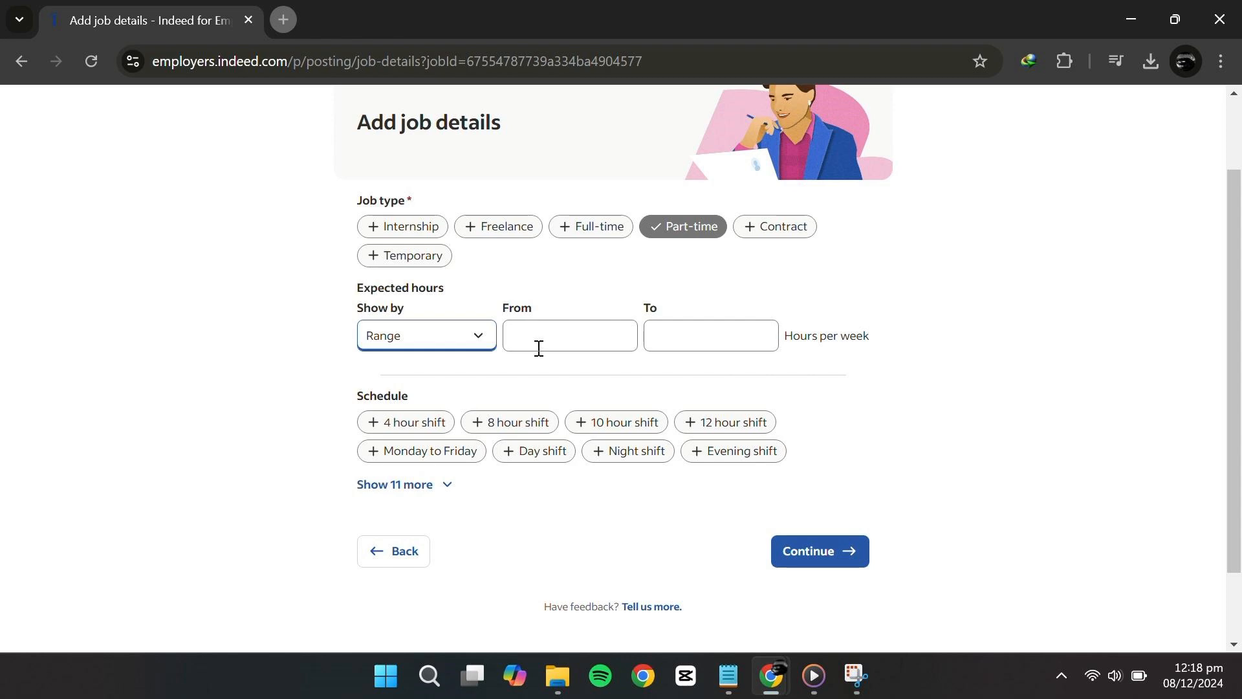
pyautogui.scroll(-1, 744, 343)
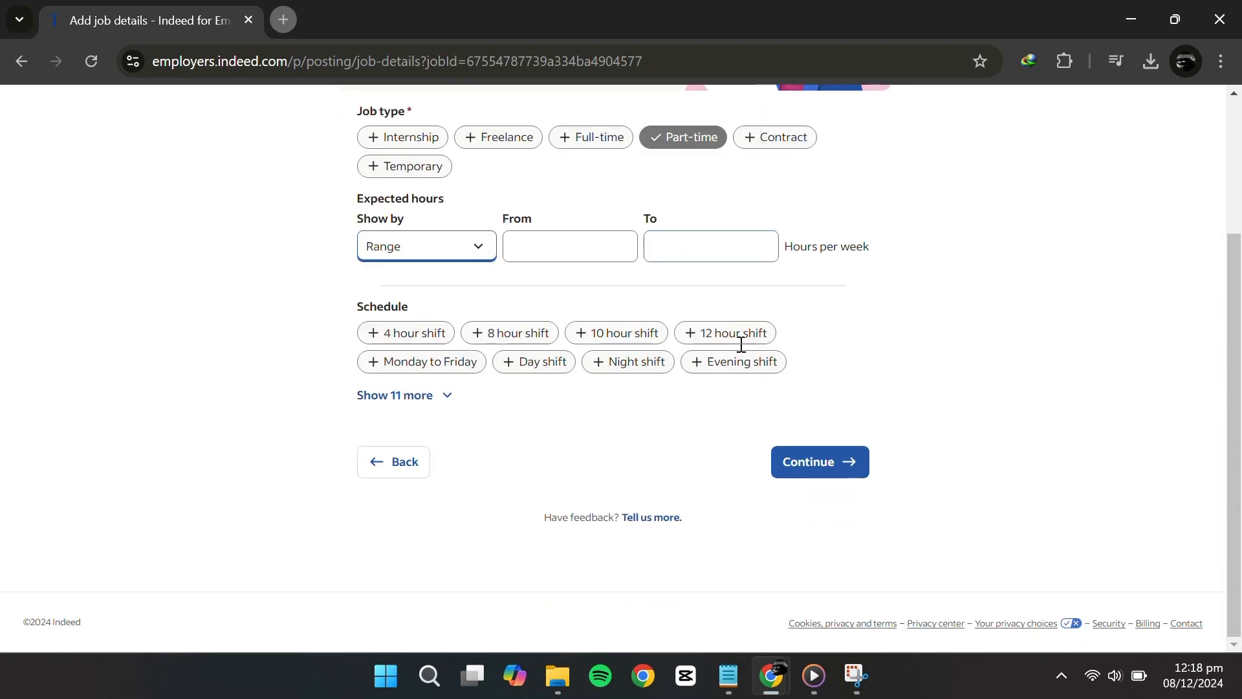
pyautogui.click(423, 368)
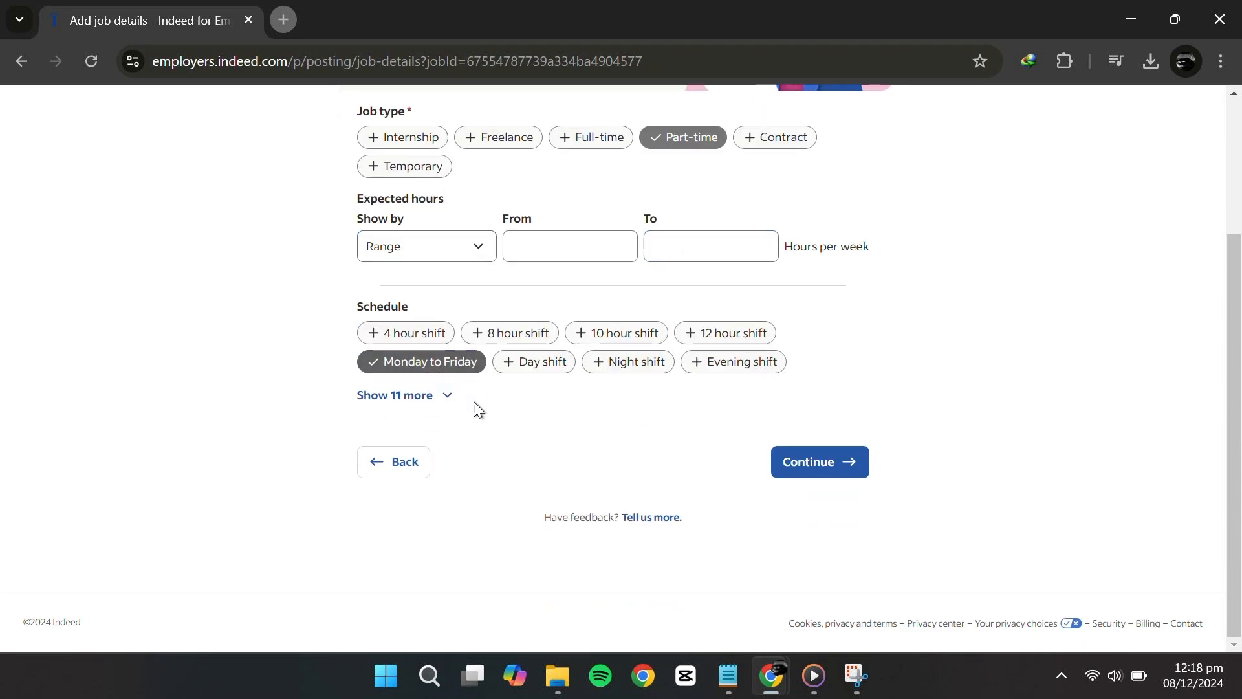
pyautogui.click(813, 464)
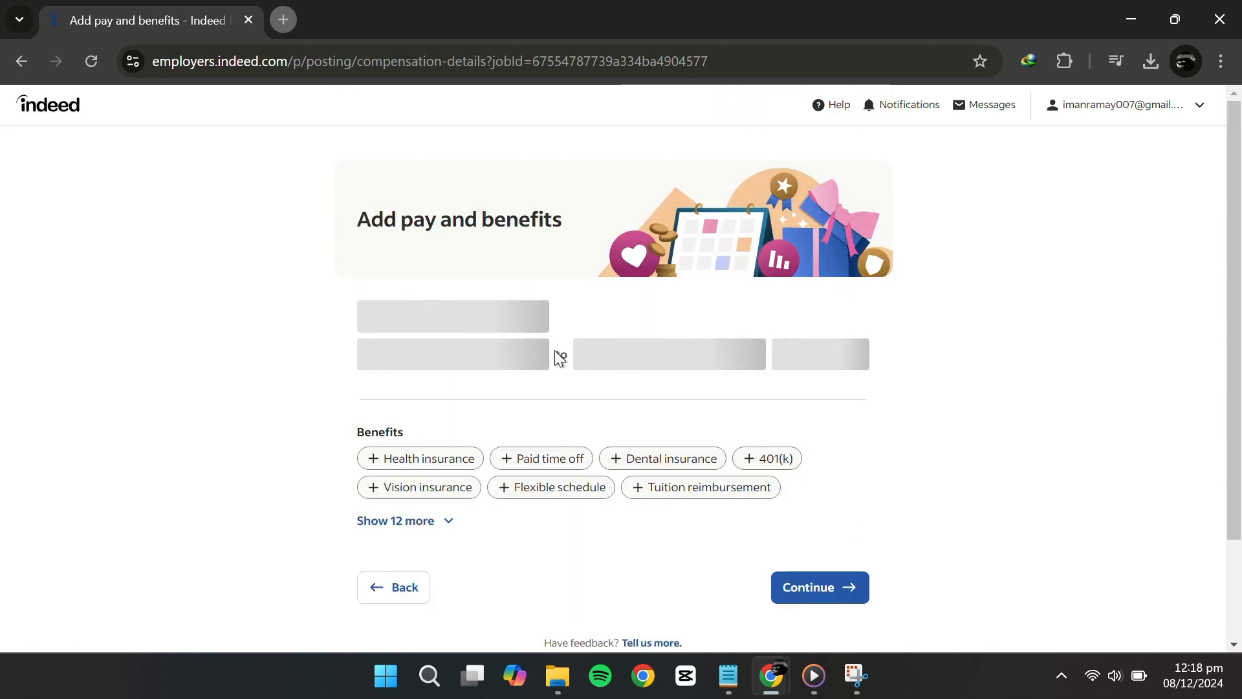
# Set pay to 100 minimum, 200 maximum per month and tick the minimum wage confirmation
pyautogui.scroll(-1, 555, 351)
pyautogui.scroll(1, 555, 351)
pyautogui.scroll(-1, 485, 311)
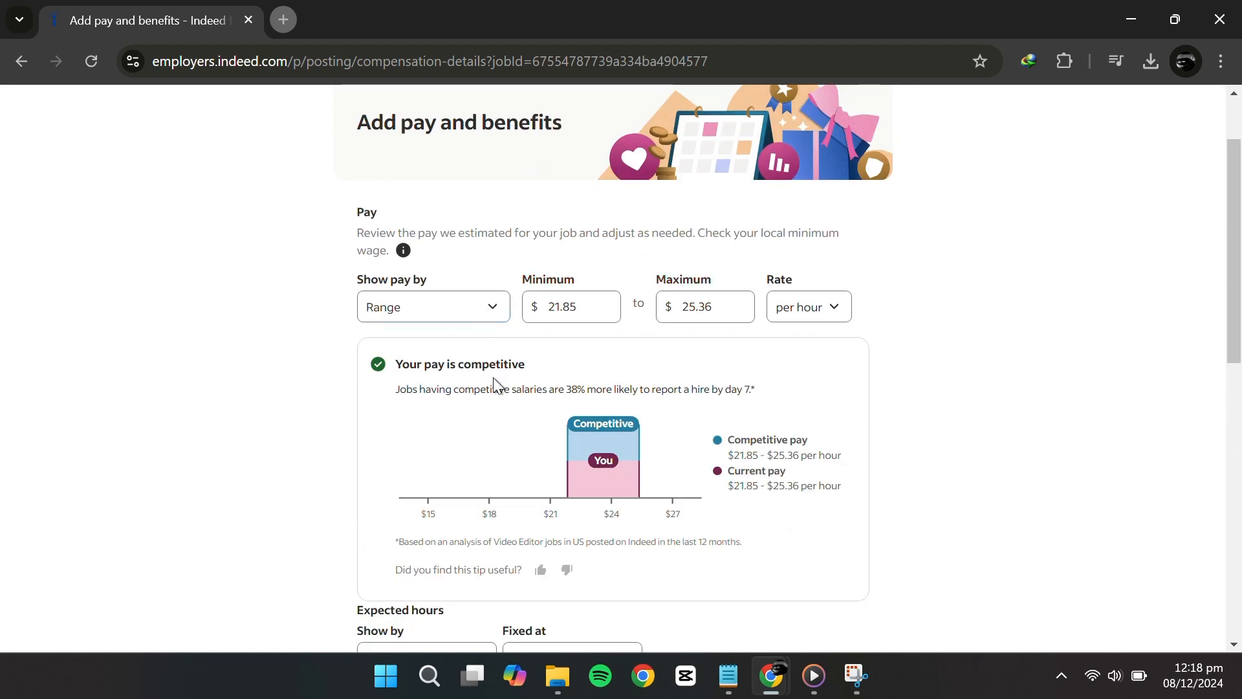
pyautogui.click(493, 313)
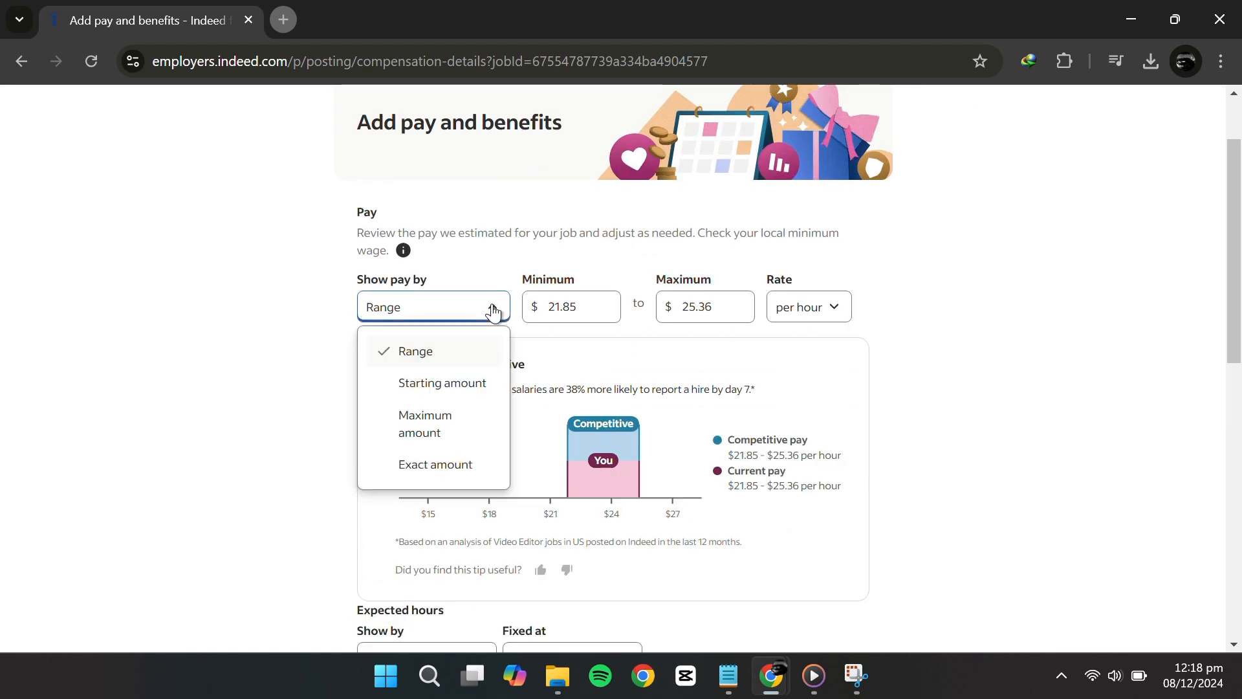
pyautogui.press('Tab')
pyautogui.write('100')
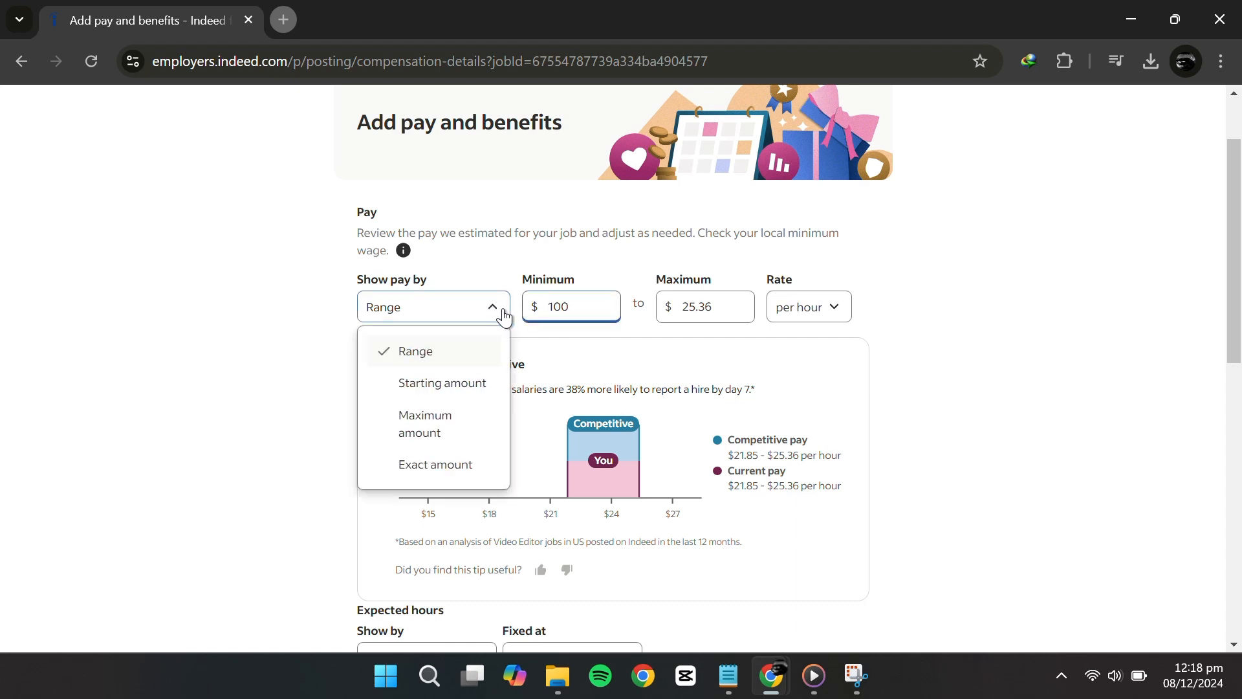
pyautogui.click(709, 307)
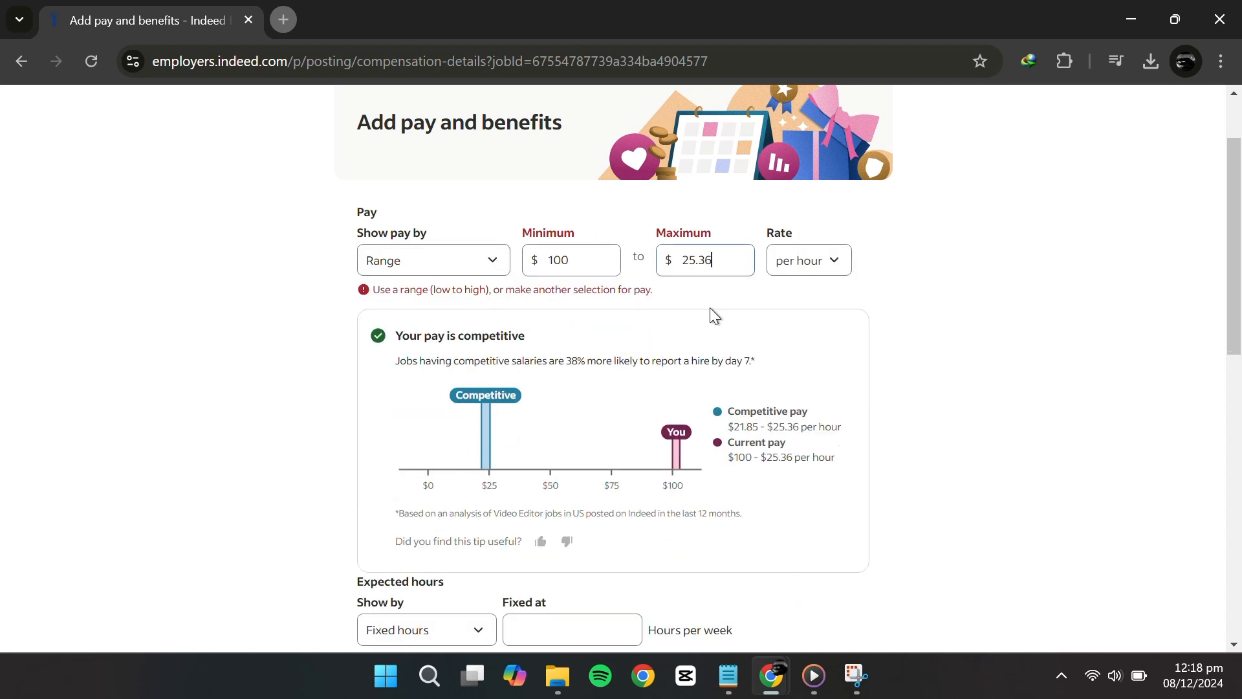
pyautogui.doubleClick(716, 258)
pyautogui.press('BackSpace')
pyautogui.write('200')
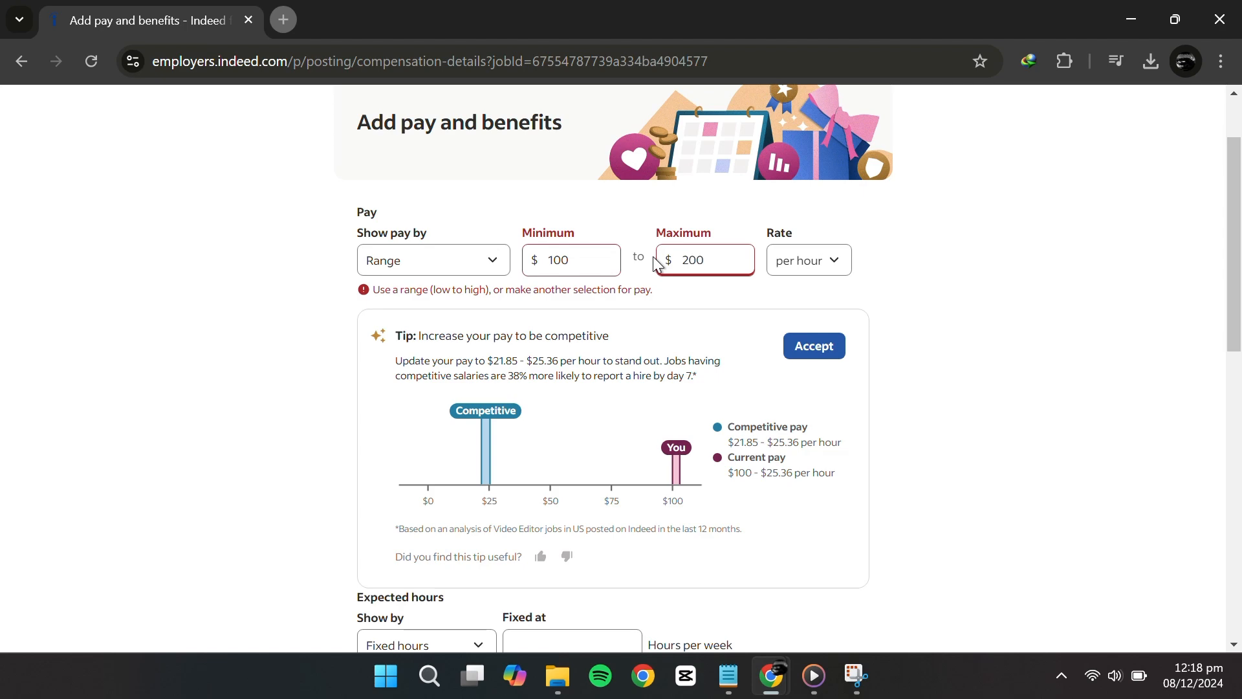
pyautogui.click(840, 272)
pyautogui.click(831, 399)
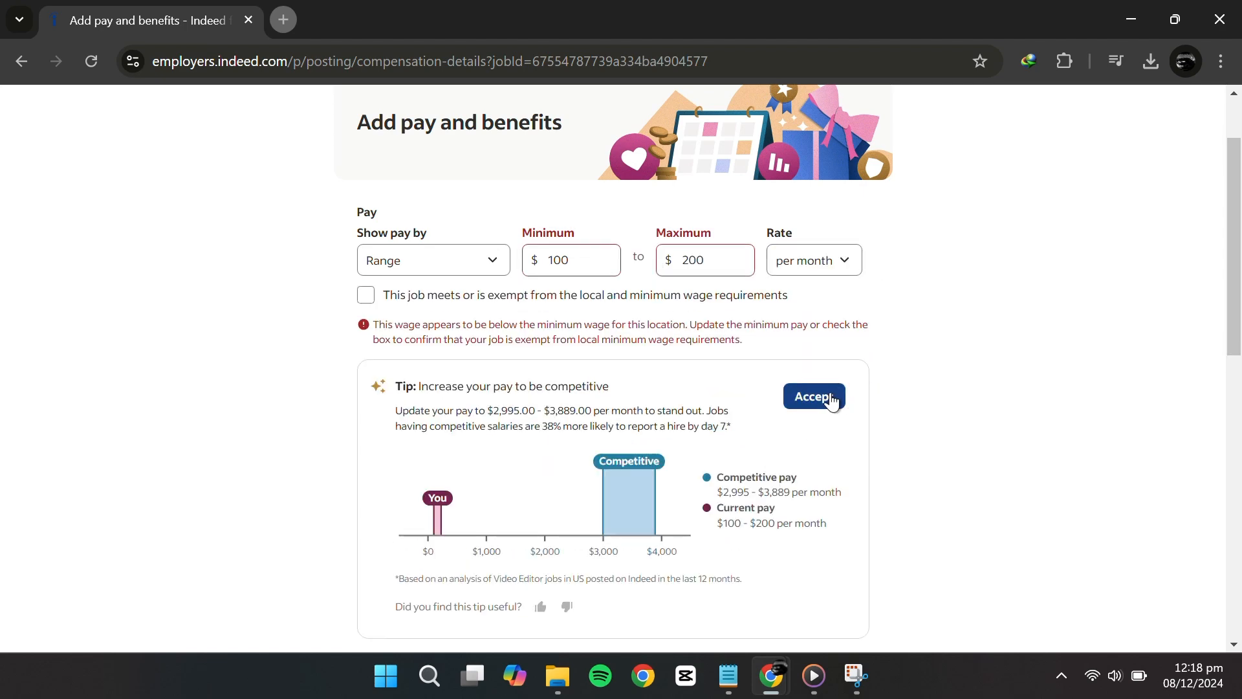
pyautogui.click(458, 301)
pyautogui.scroll(-7, 574, 227)
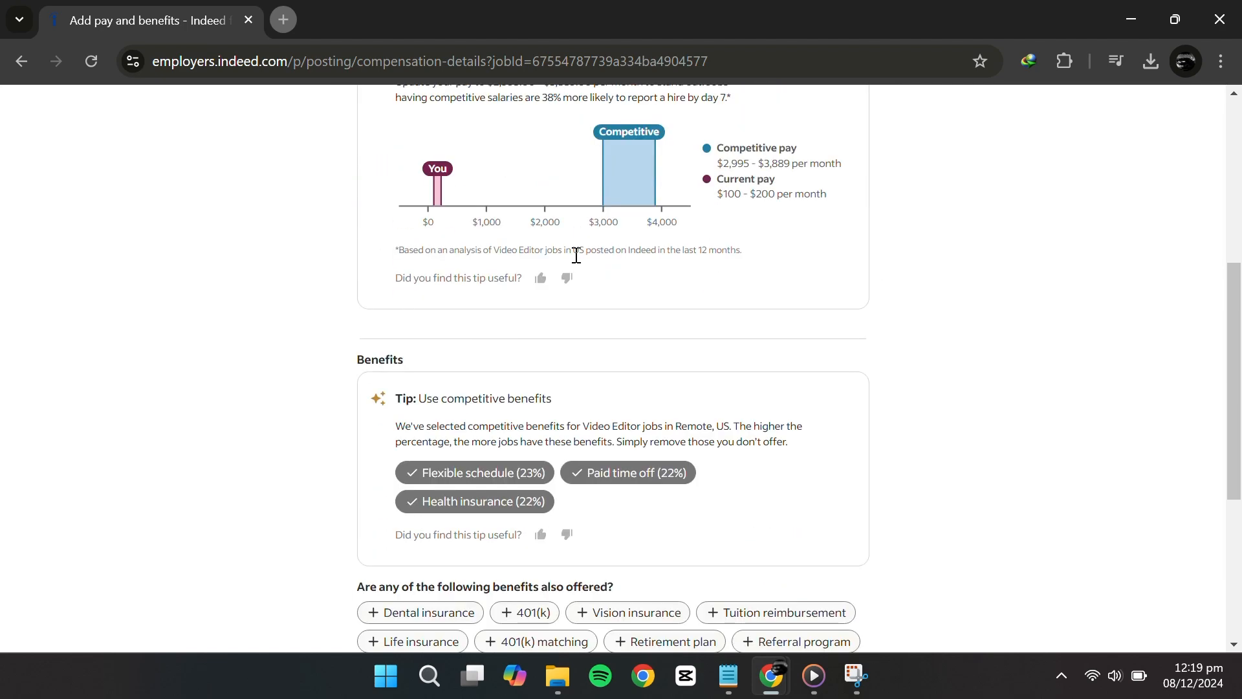
# Deselect Health insurance, select Other as a benefit, and continue
pyautogui.scroll(-3, 576, 255)
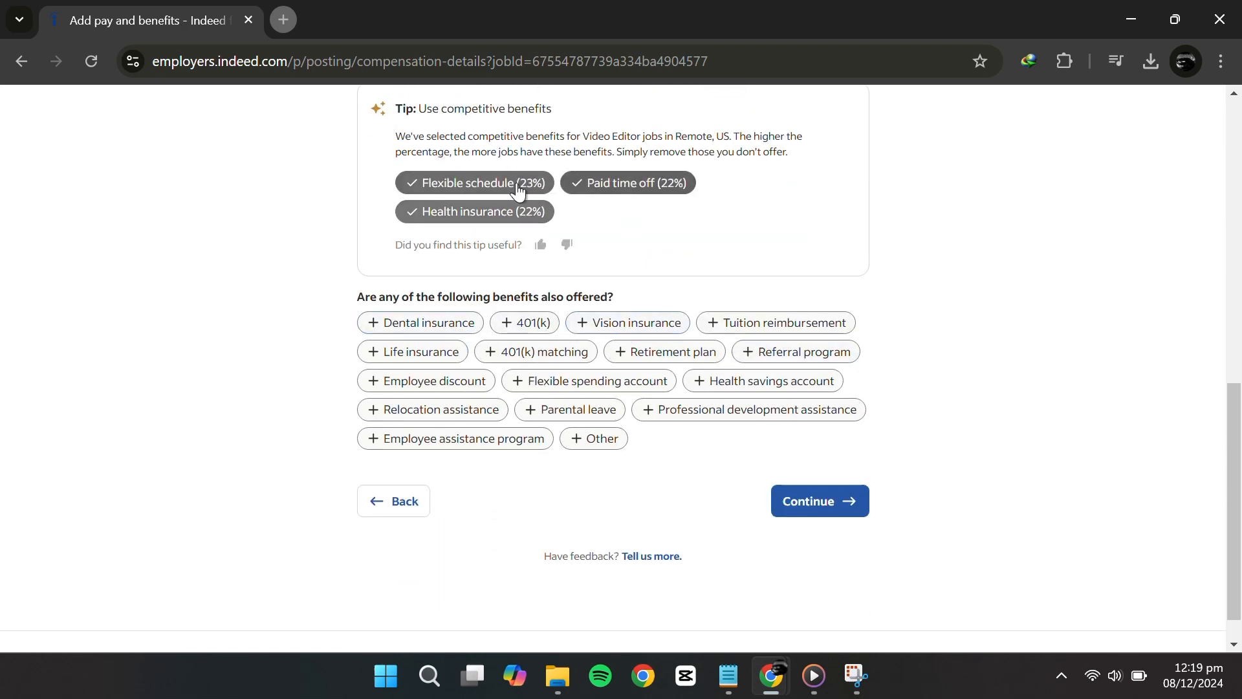
pyautogui.click(518, 211)
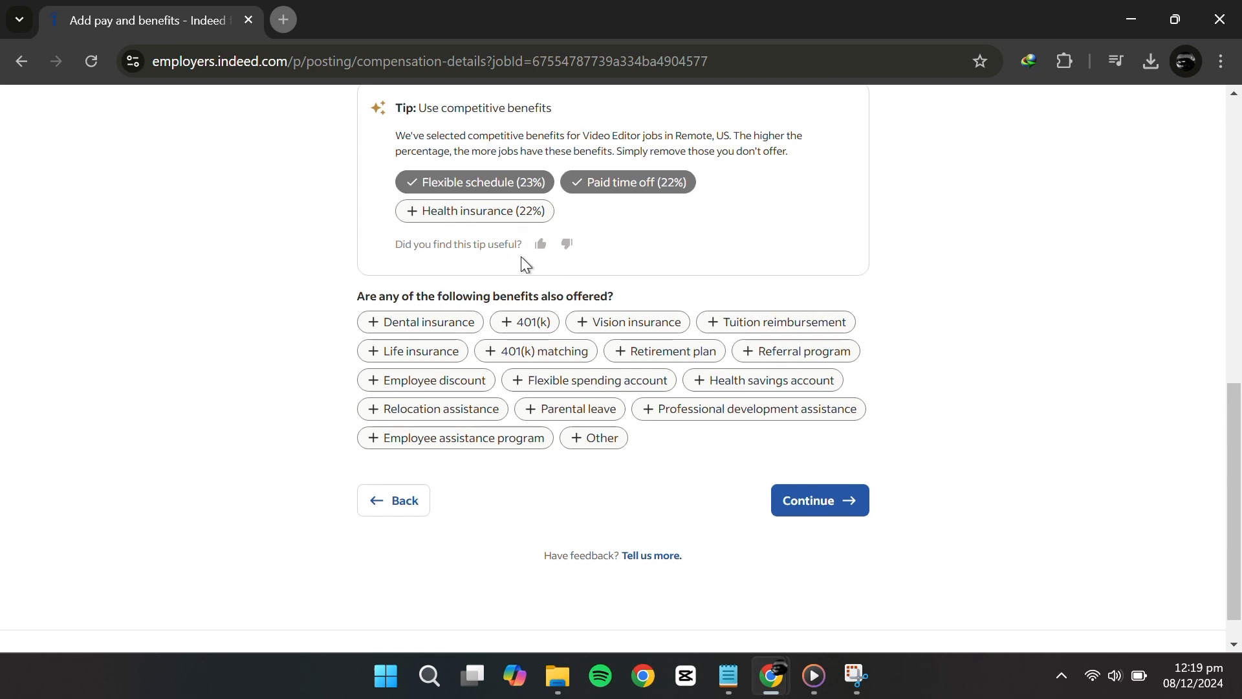
pyautogui.scroll(-1, 521, 256)
pyautogui.scroll(2, 672, 362)
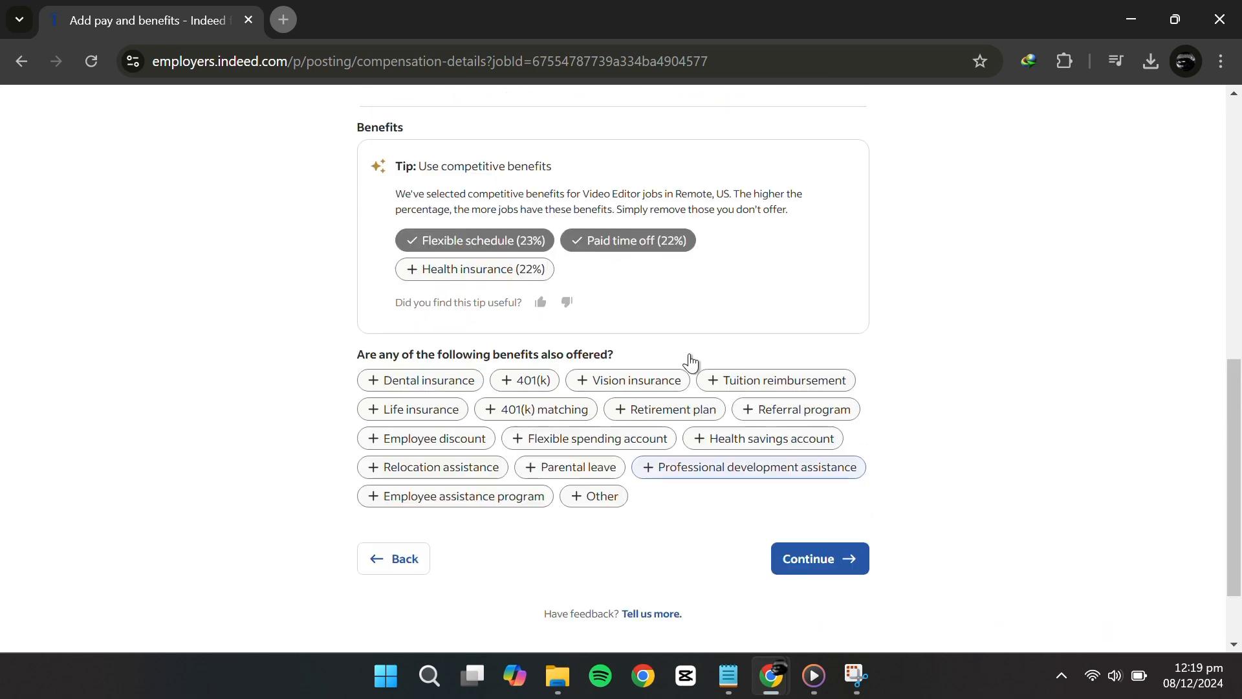
pyautogui.click(592, 497)
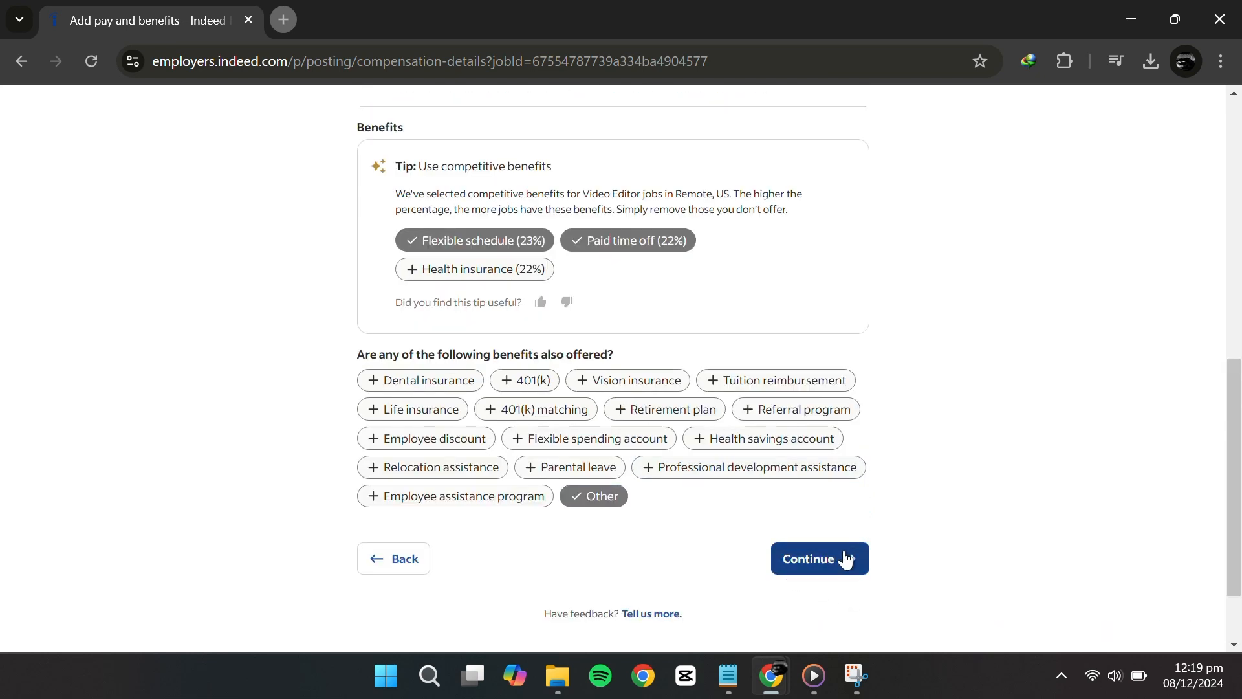
pyautogui.click(848, 559)
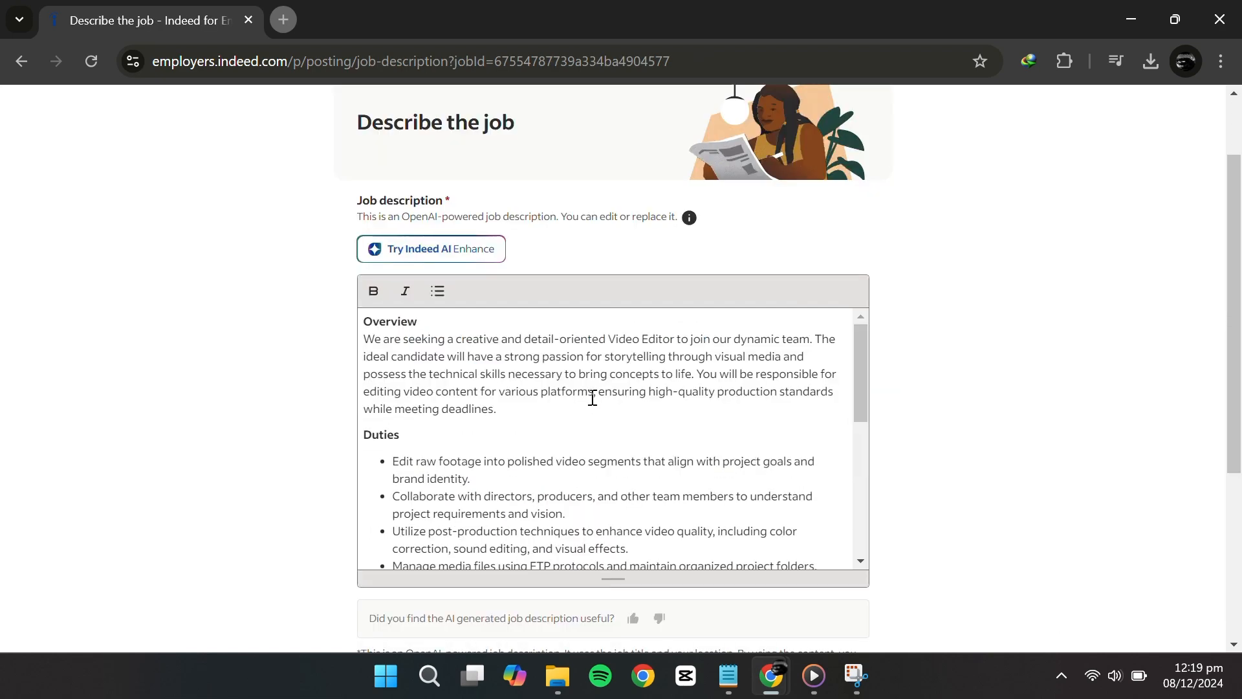
# Scroll through the AI-drafted Video Editor description and continue without editing it
pyautogui.scroll(-9, 592, 397)
pyautogui.scroll(6, 790, 347)
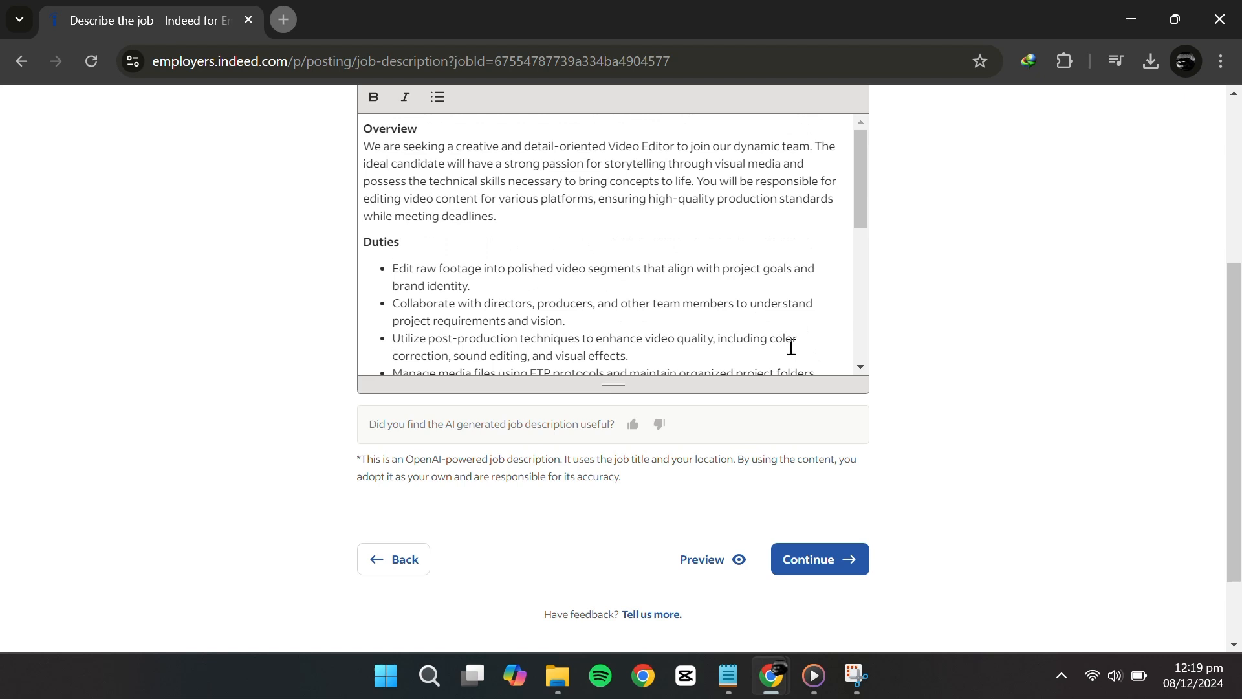
pyautogui.moveTo(718, 303); pyautogui.dragTo(363, 242)
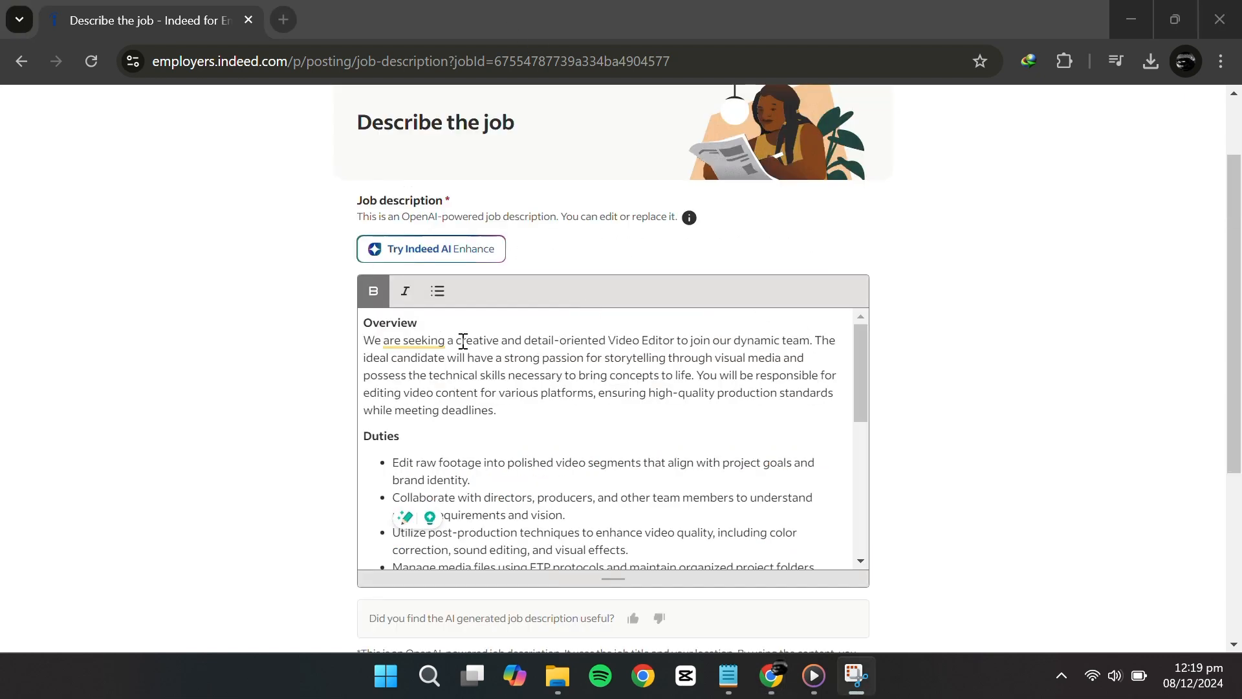
pyautogui.click(368, 330)
pyautogui.scroll(-1, 490, 403)
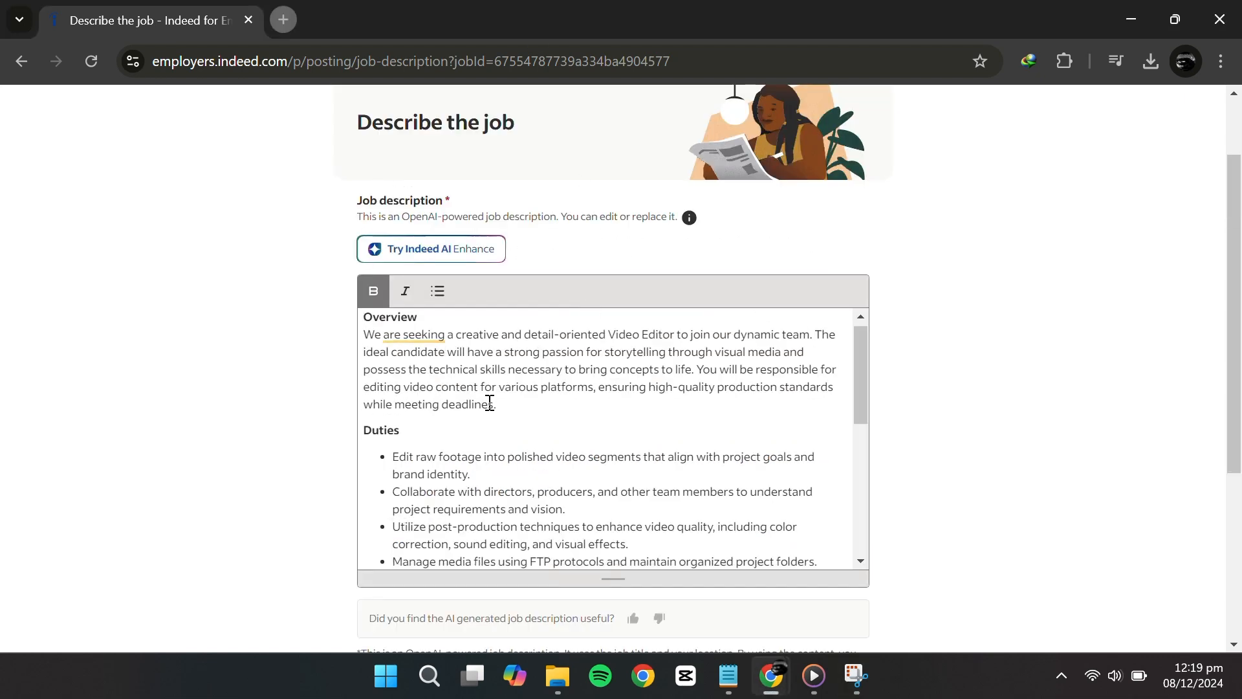
pyautogui.scroll(-8, 490, 403)
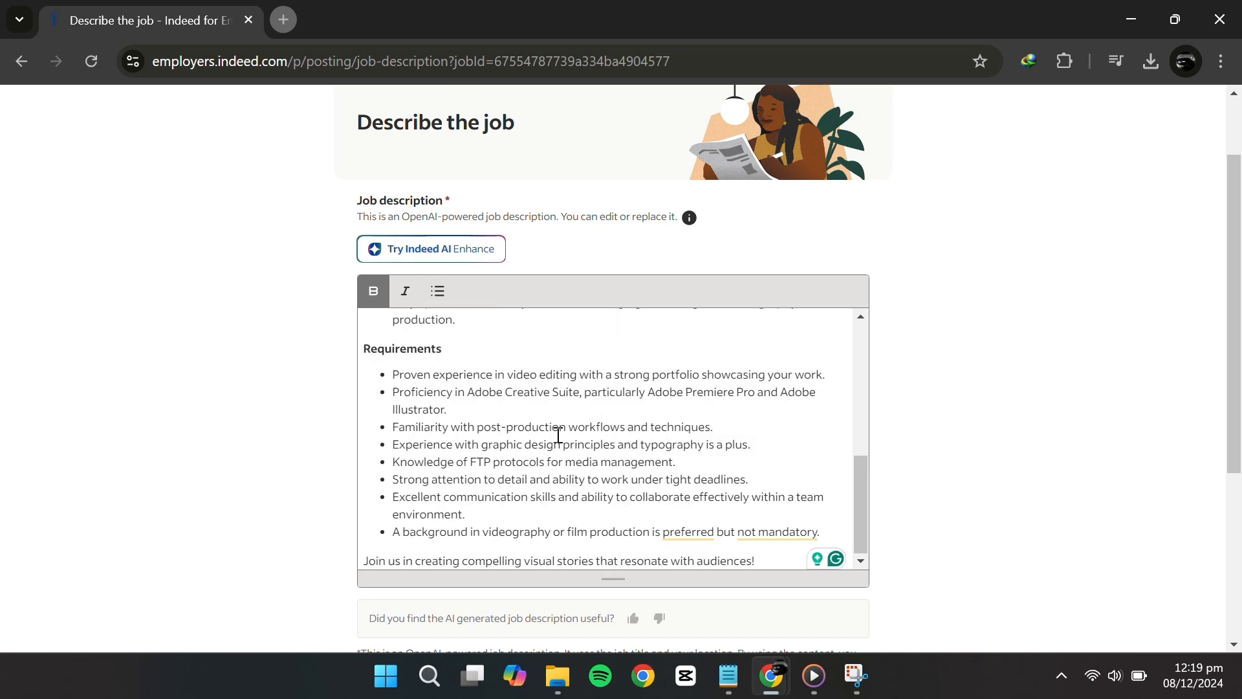
pyautogui.scroll(-4, 506, 509)
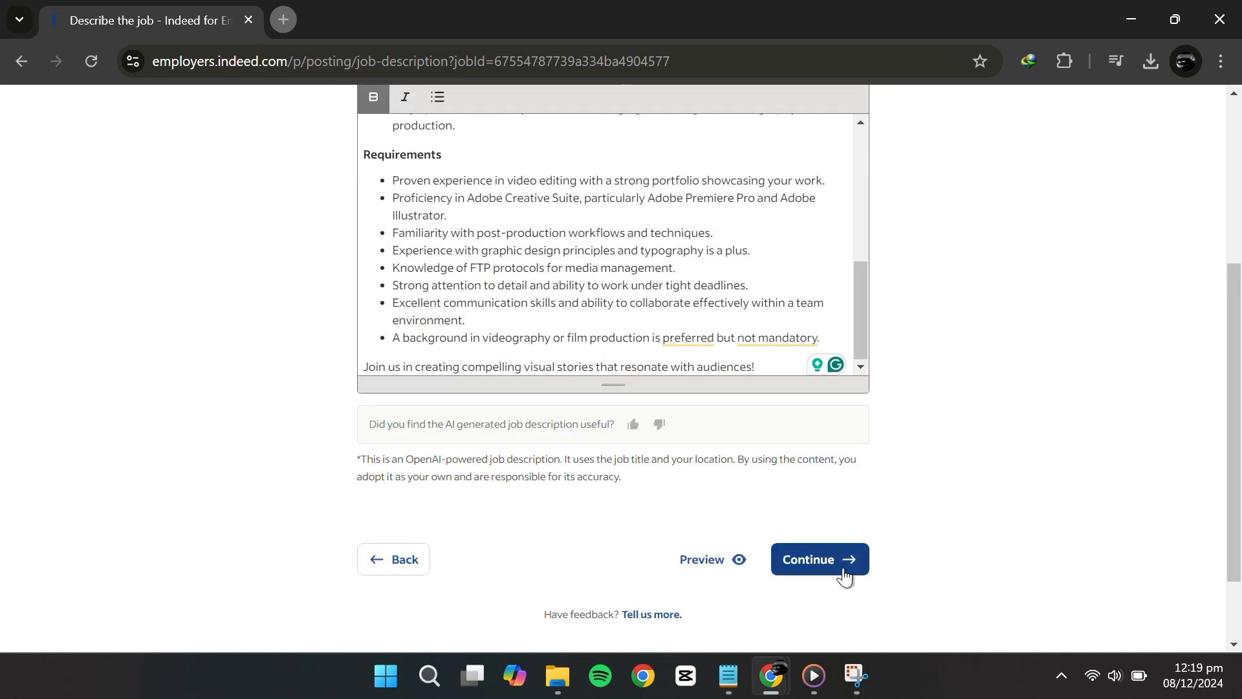
pyautogui.click(839, 566)
pyautogui.scroll(-1, 640, 362)
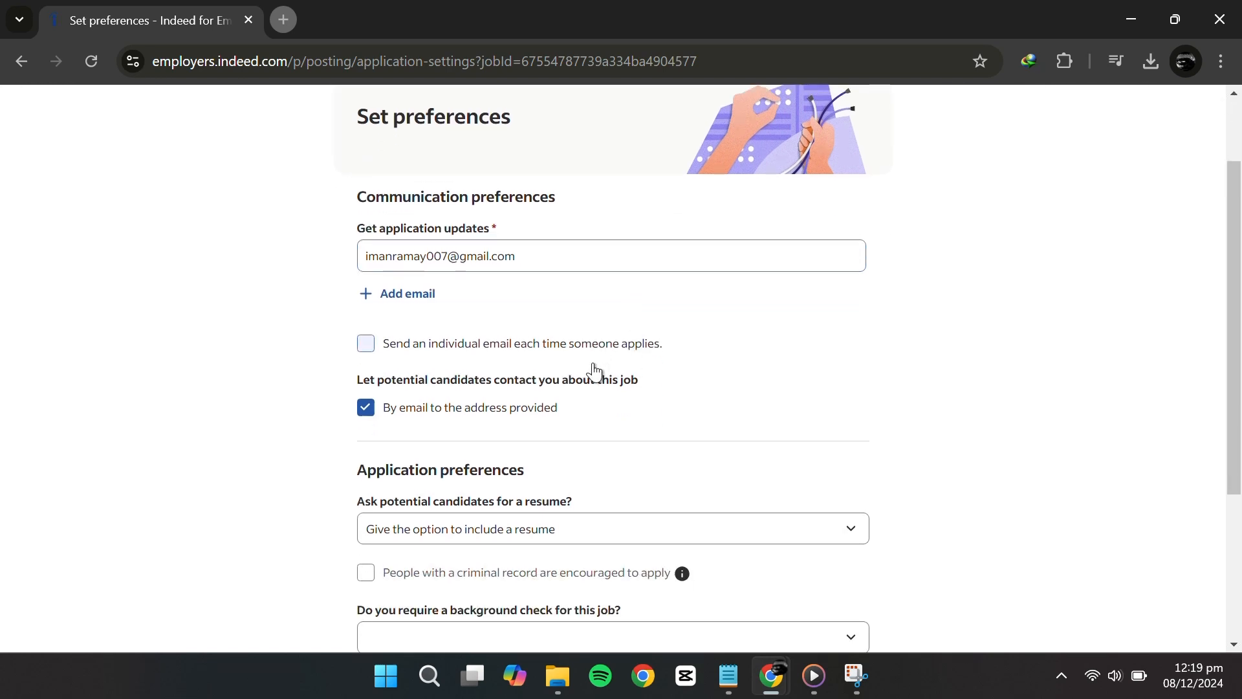
# Keep the resume optional, choose 'No, this job does not require a background check', and continue
pyautogui.scroll(-1, 596, 372)
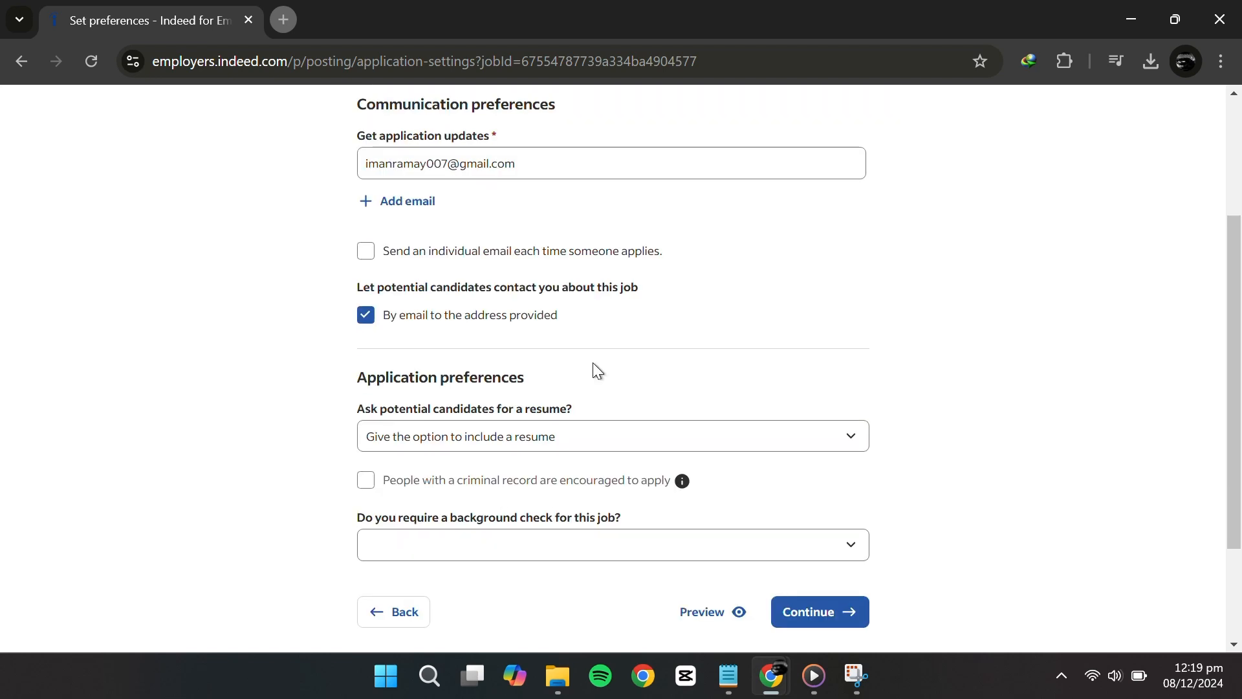
pyautogui.scroll(-1, 595, 370)
pyautogui.click(598, 350)
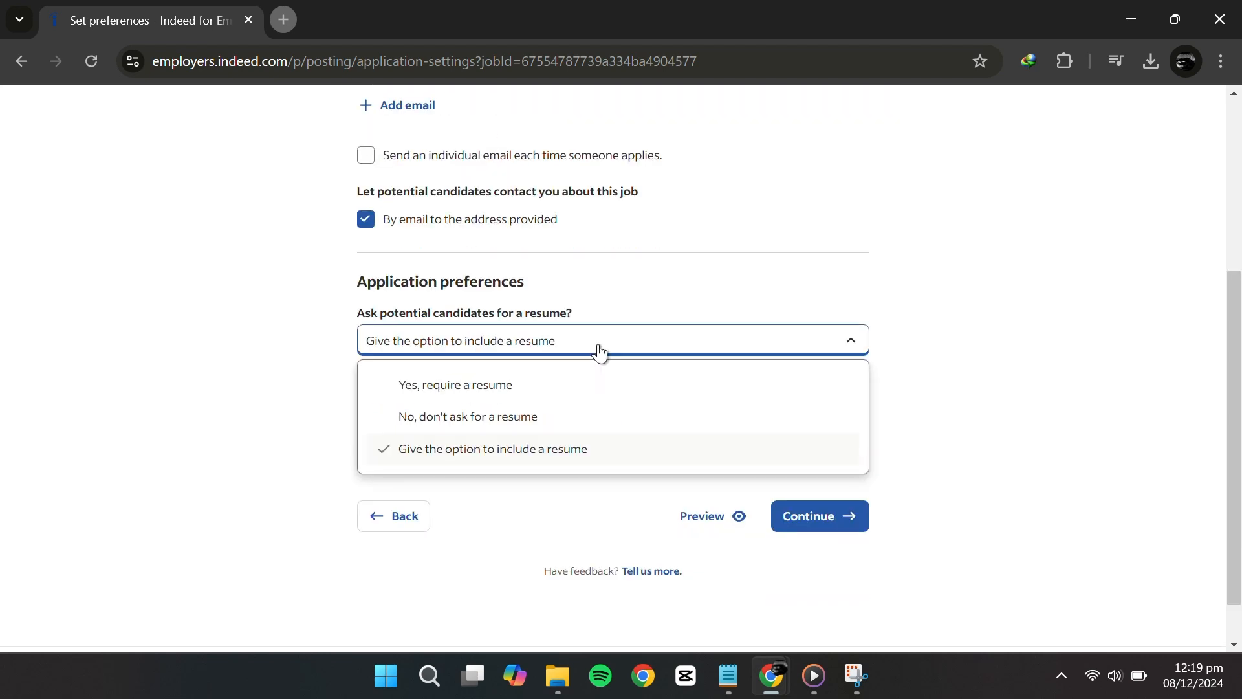
pyautogui.click(558, 451)
pyautogui.click(478, 459)
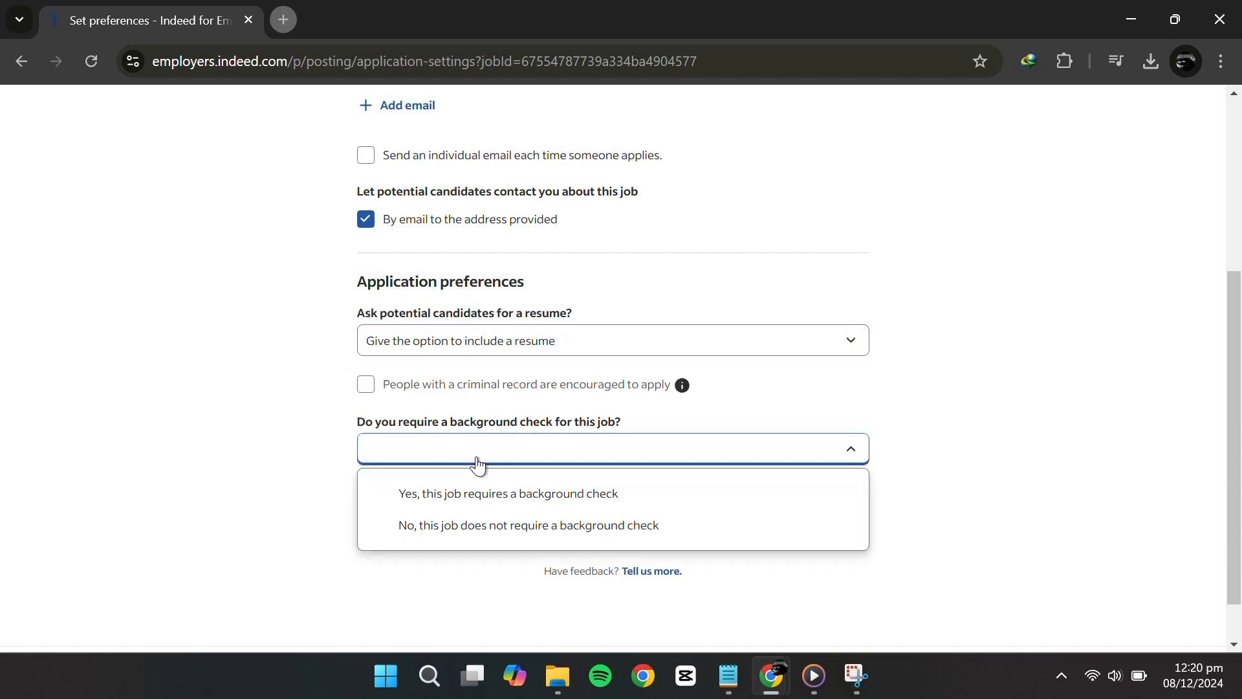
pyautogui.scroll(-1, 478, 463)
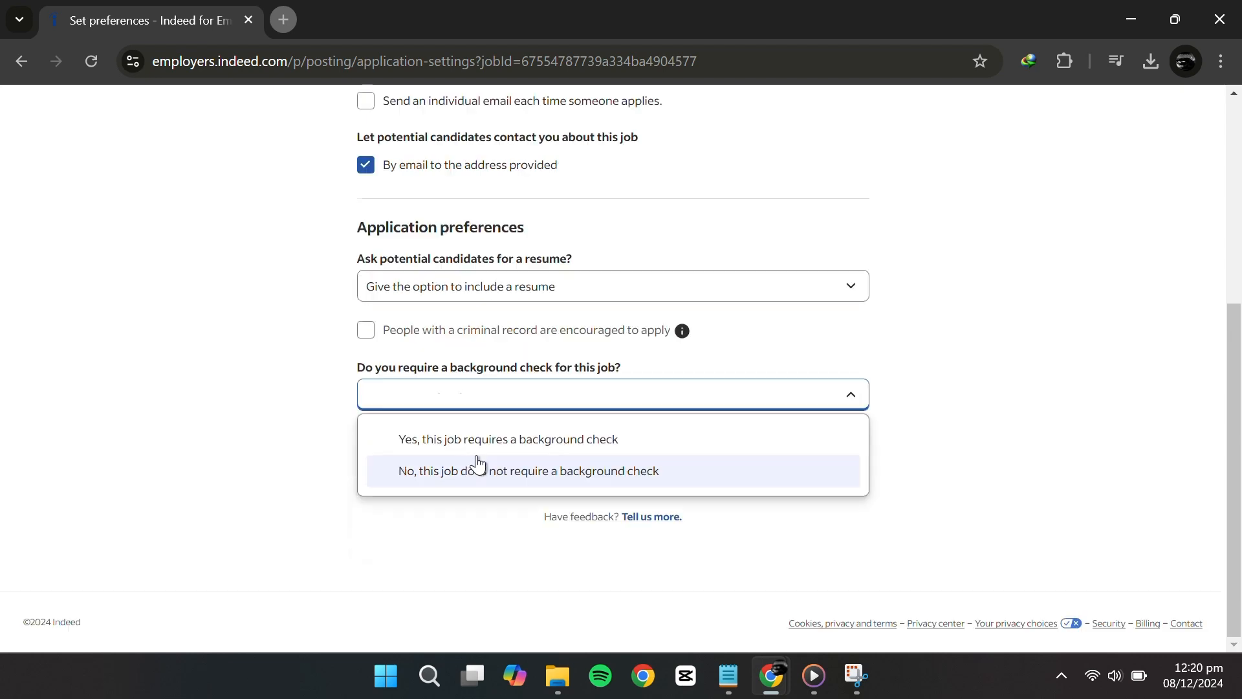
pyautogui.click(477, 463)
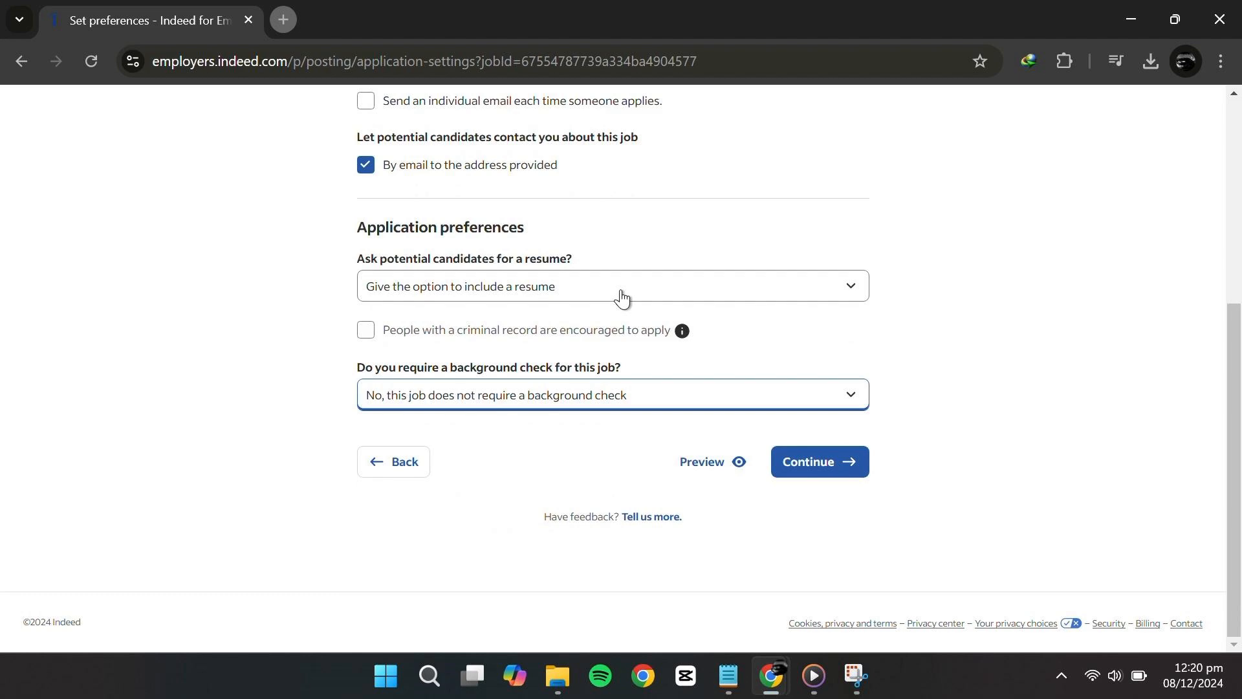
pyautogui.click(785, 463)
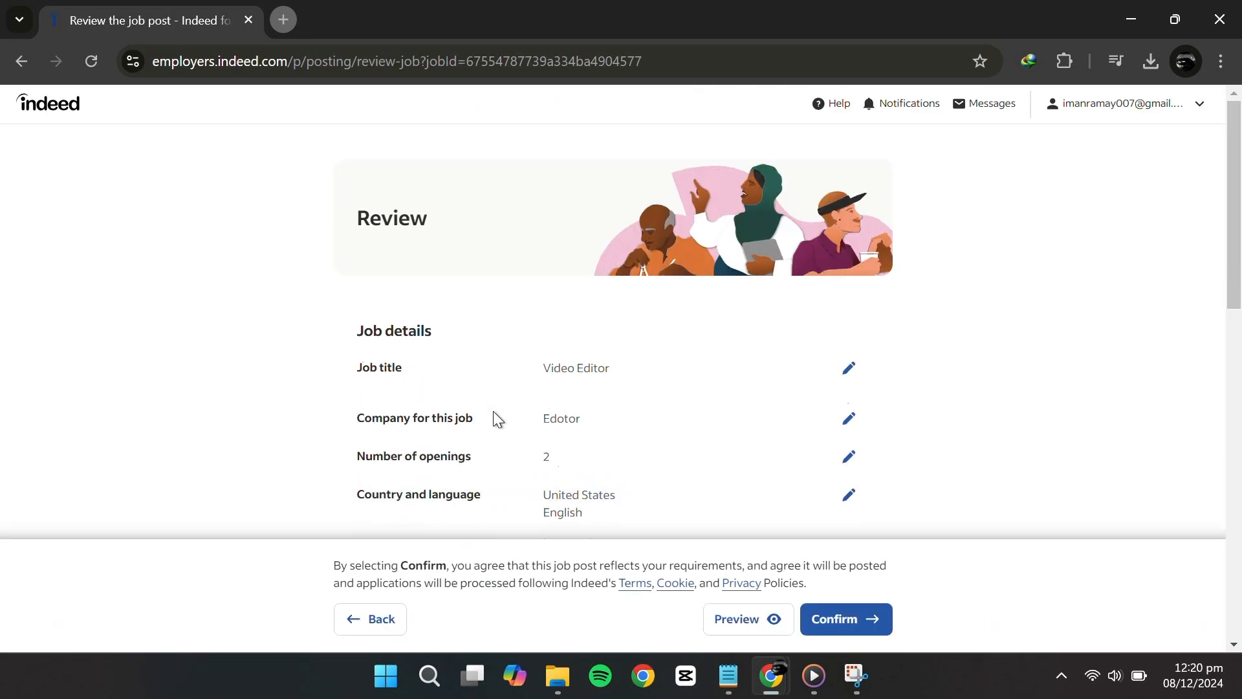
# Scroll the Video Editor review page, close the feedback popup, and confirm the post
pyautogui.scroll(-3, 610, 507)
pyautogui.scroll(3, 623, 388)
pyautogui.scroll(-3, 643, 360)
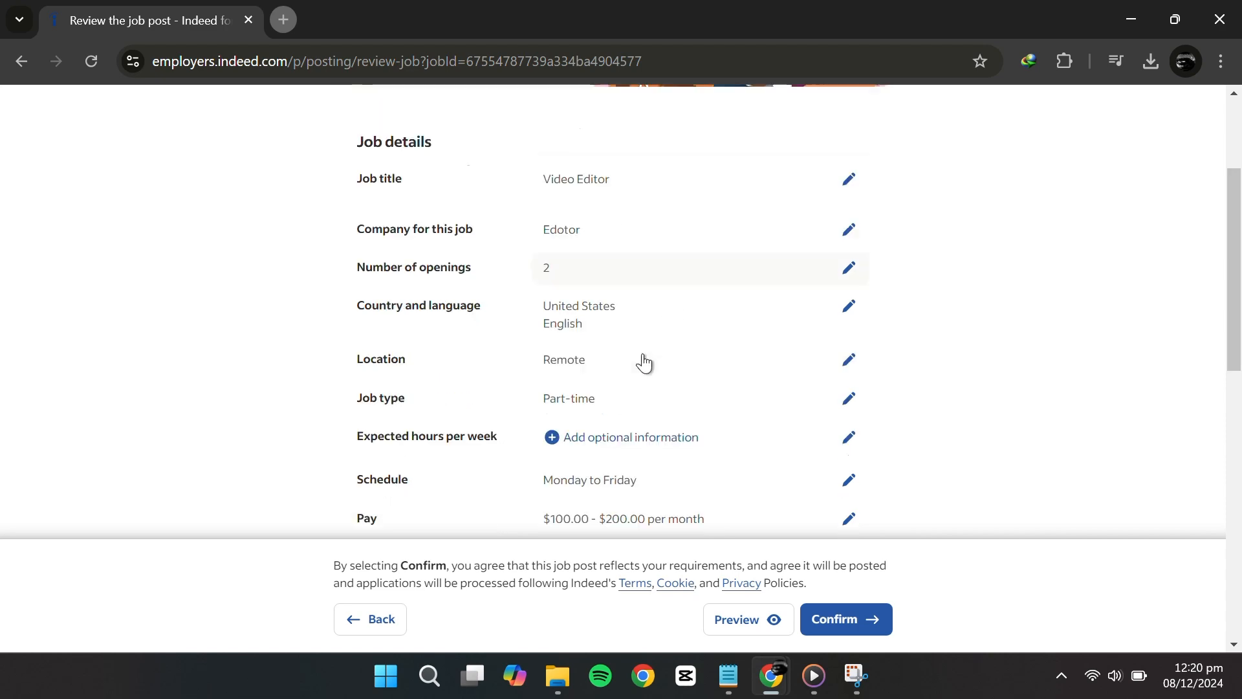
pyautogui.scroll(-15, 642, 353)
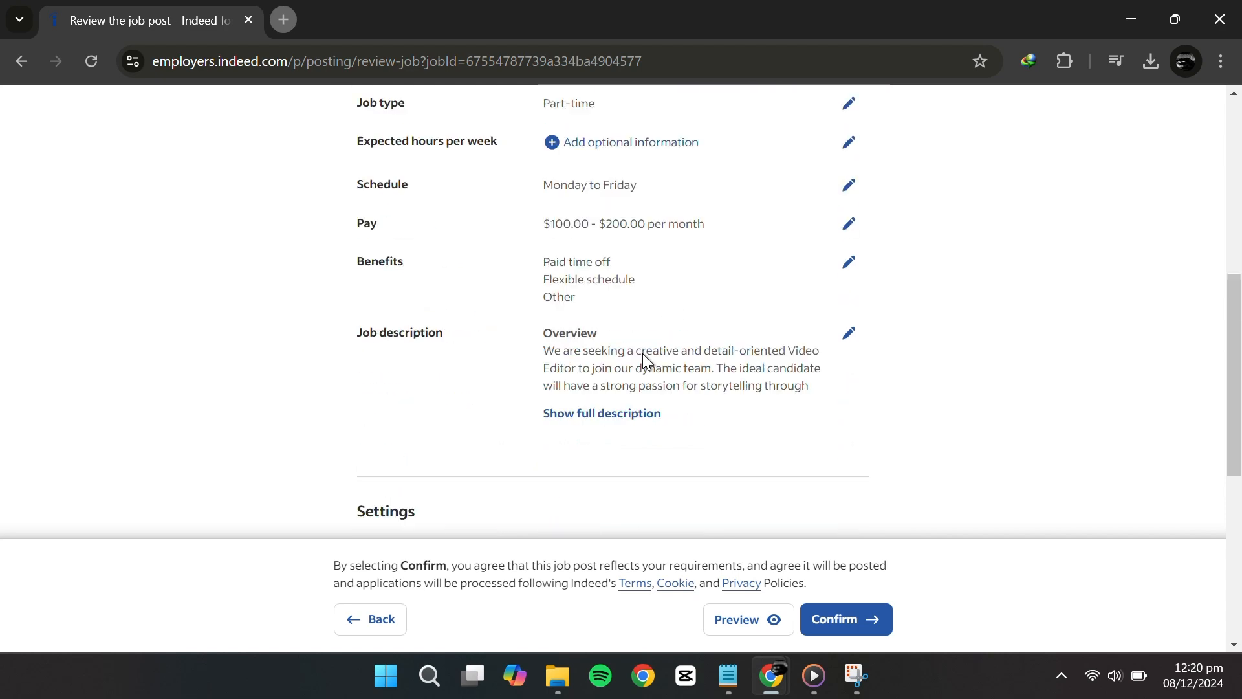
pyautogui.click(1194, 370)
pyautogui.scroll(-2, 711, 317)
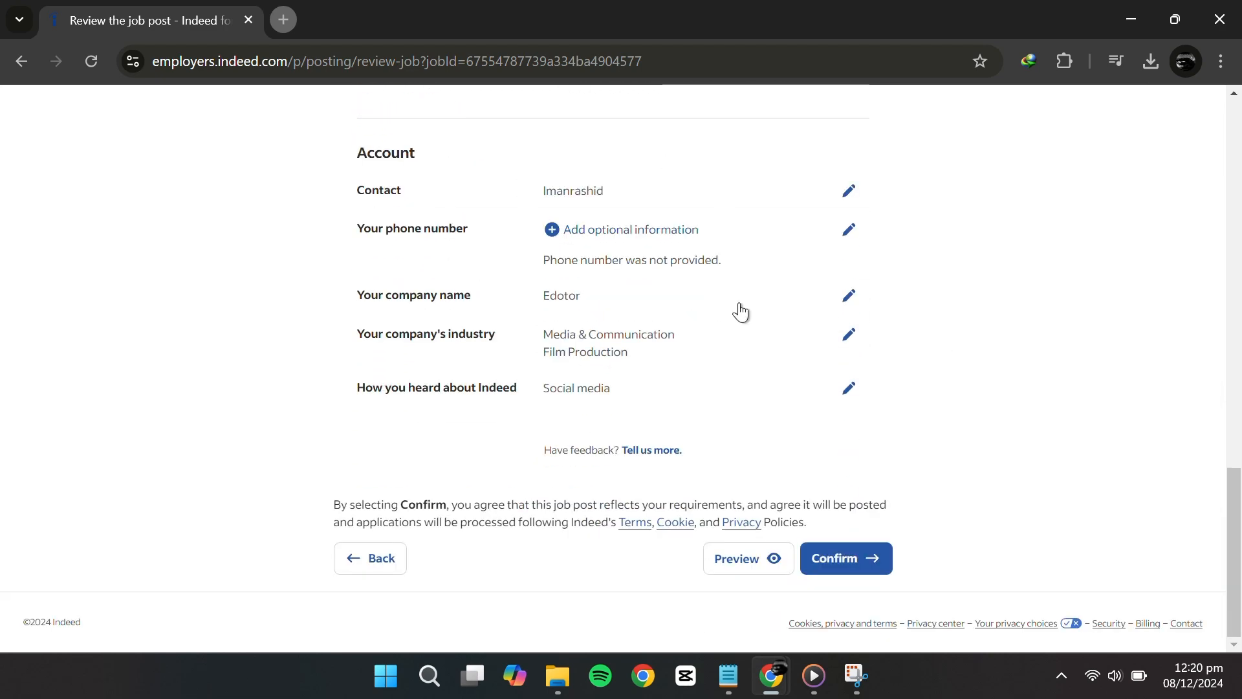
pyautogui.click(826, 555)
pyautogui.scroll(4, 574, 278)
pyautogui.scroll(8, 574, 279)
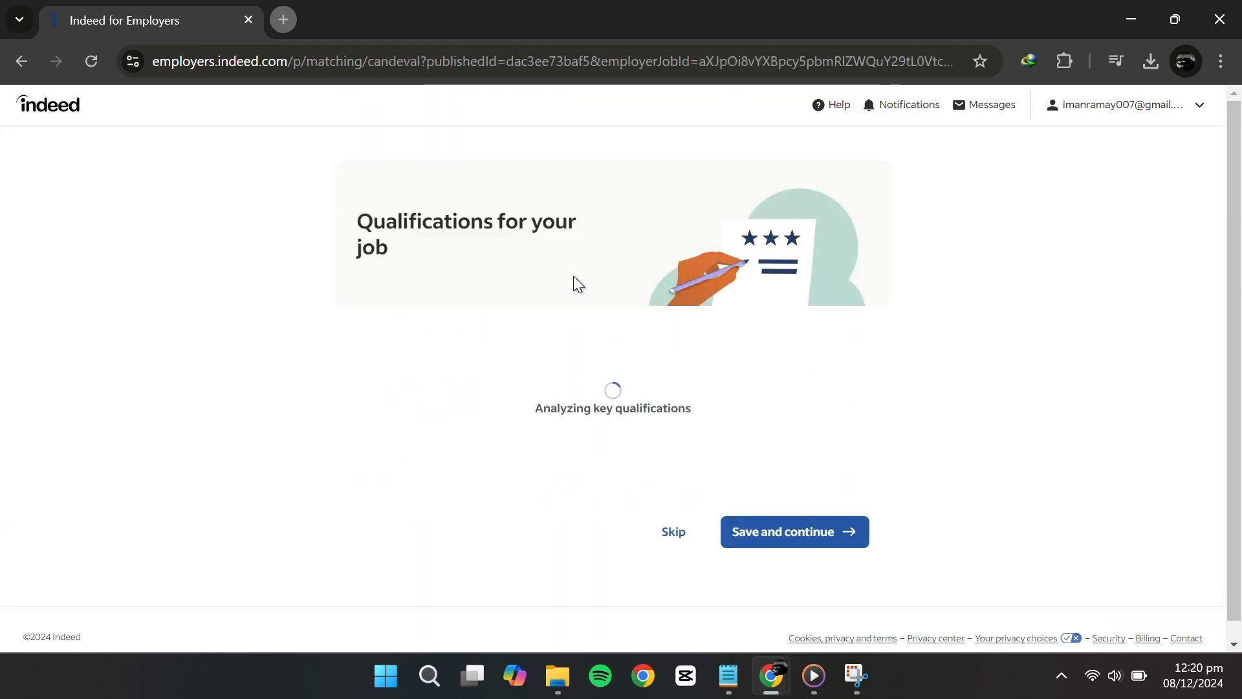
# Look over the suggested qualifications such as Adobe Creative Suite, Video editing and Videography
pyautogui.scroll(-1, 374, 427)
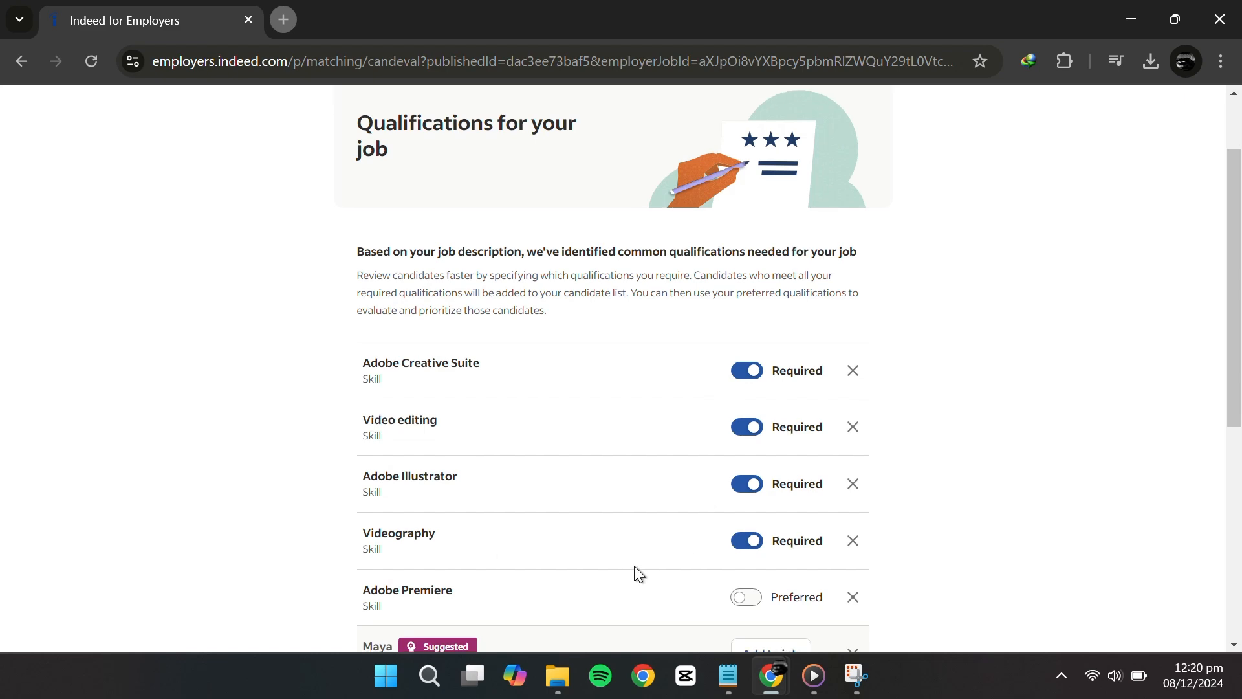
pyautogui.scroll(-1, 634, 566)
pyautogui.scroll(1, 635, 568)
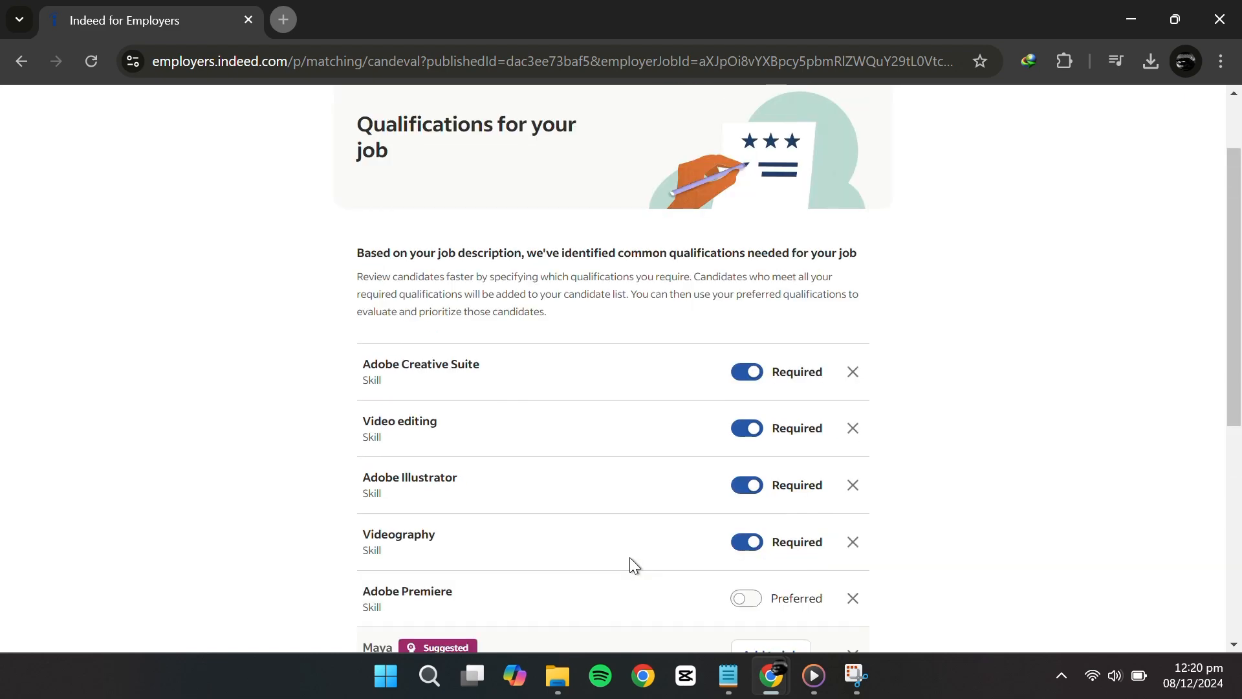
pyautogui.scroll(-4, 630, 556)
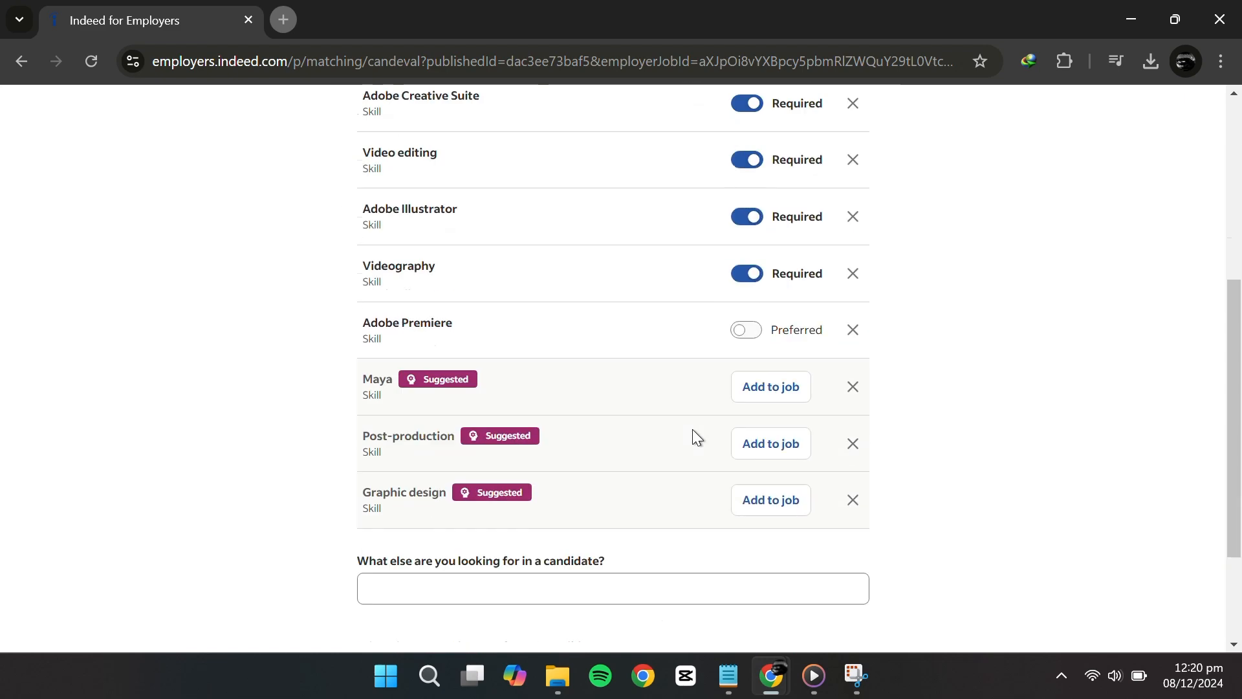
pyautogui.scroll(3, 692, 429)
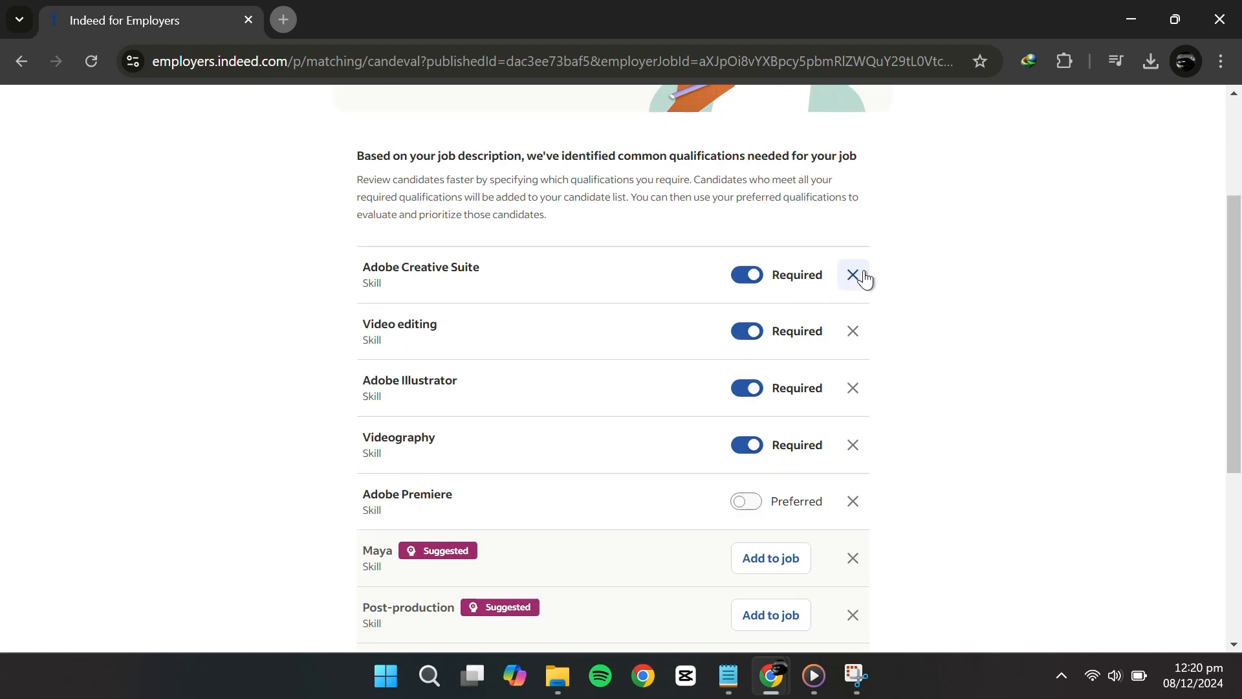
pyautogui.scroll(-3, 693, 524)
# Try entering 'da vinci' as another wanted quality, then save and continue
pyautogui.click(554, 465)
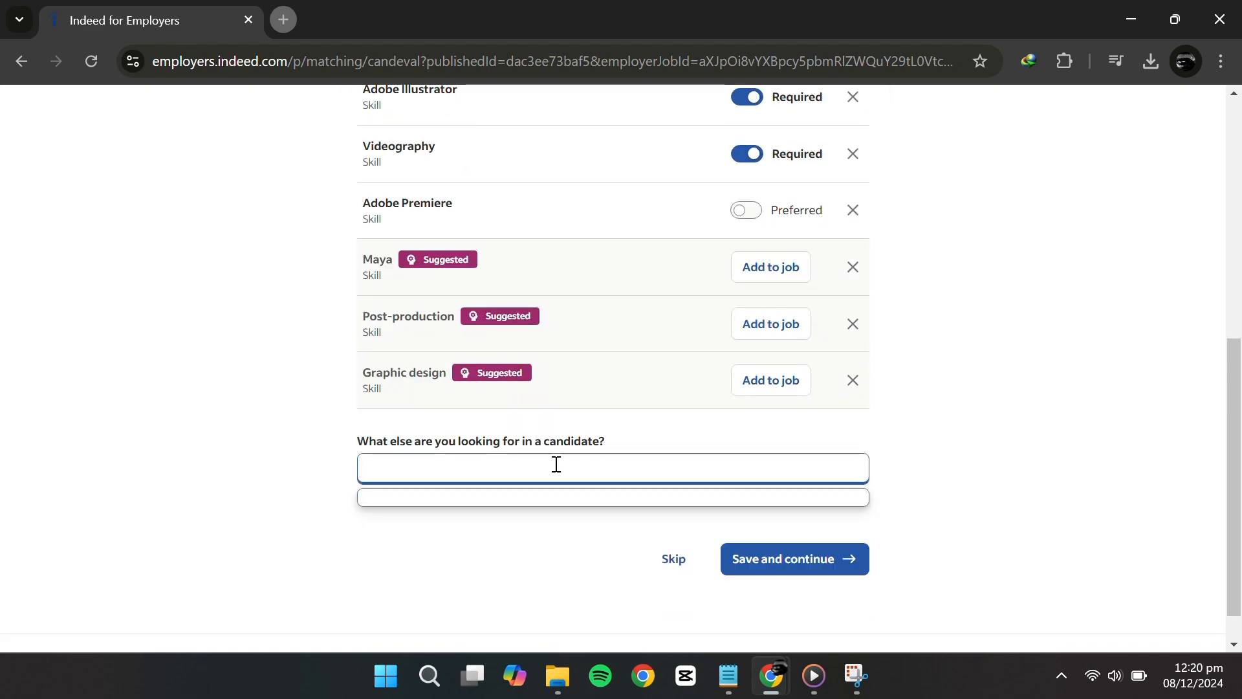
pyautogui.write('da vinci')
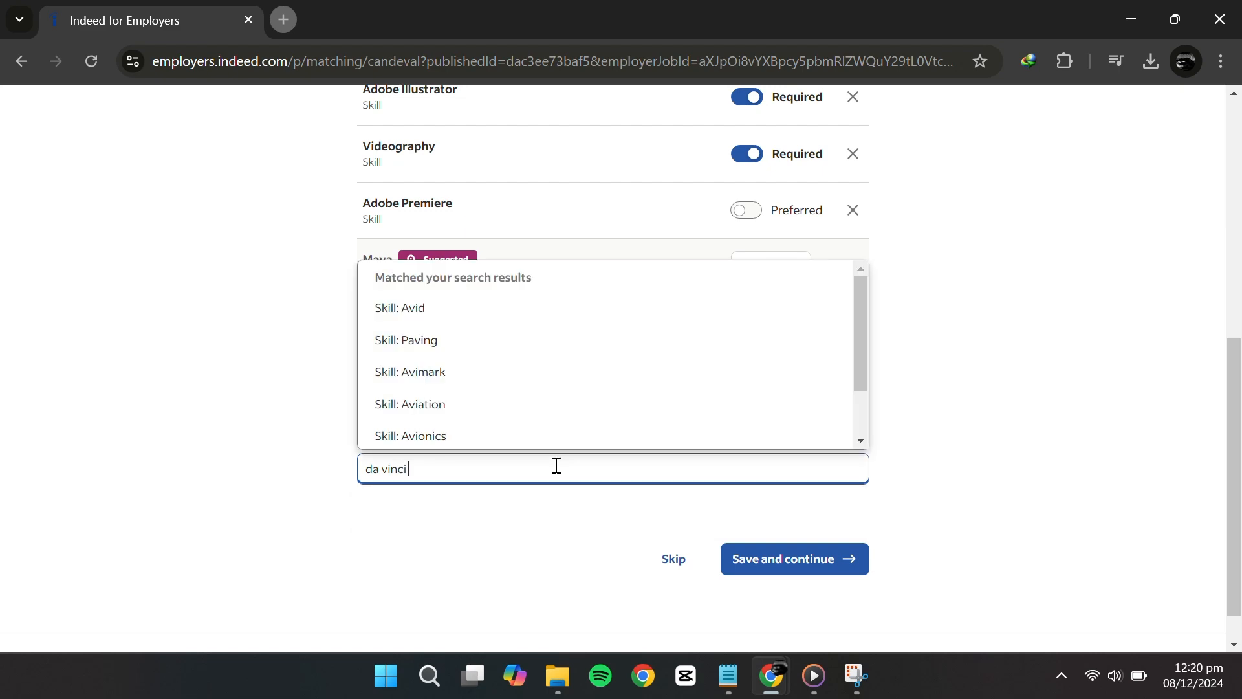
pyautogui.click(1048, 394)
pyautogui.scroll(1, 742, 408)
pyautogui.scroll(5, 397, 297)
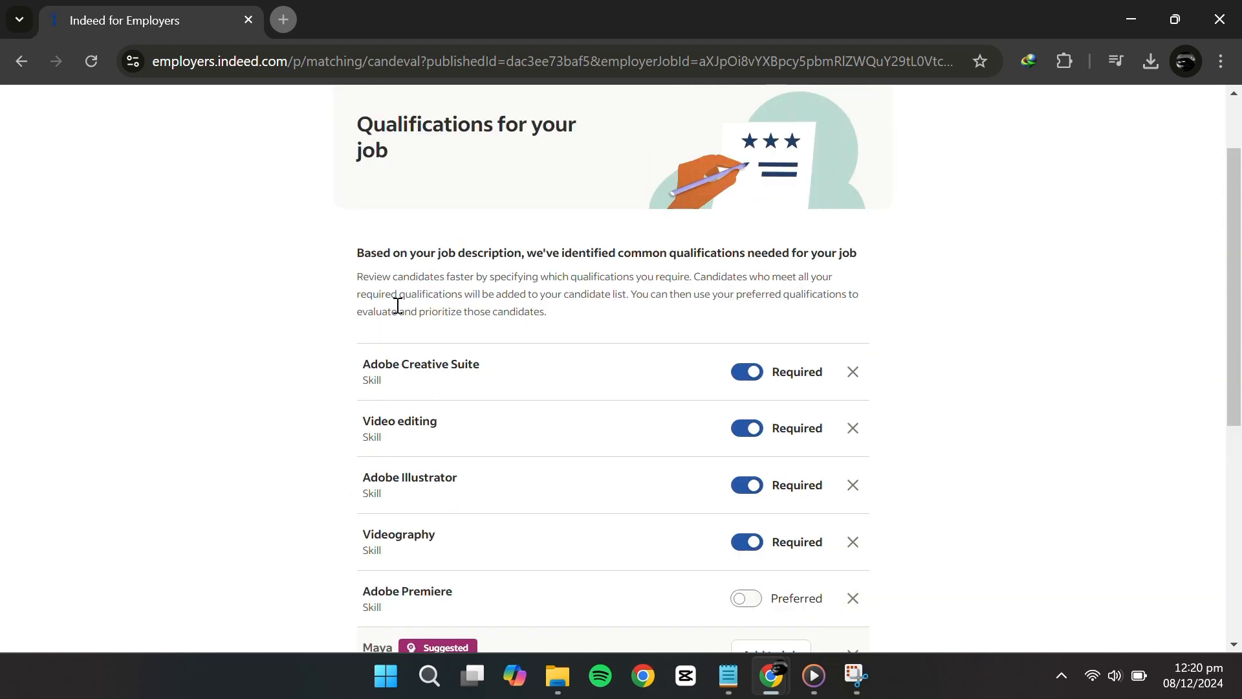
pyautogui.scroll(-7, 565, 424)
pyautogui.click(818, 573)
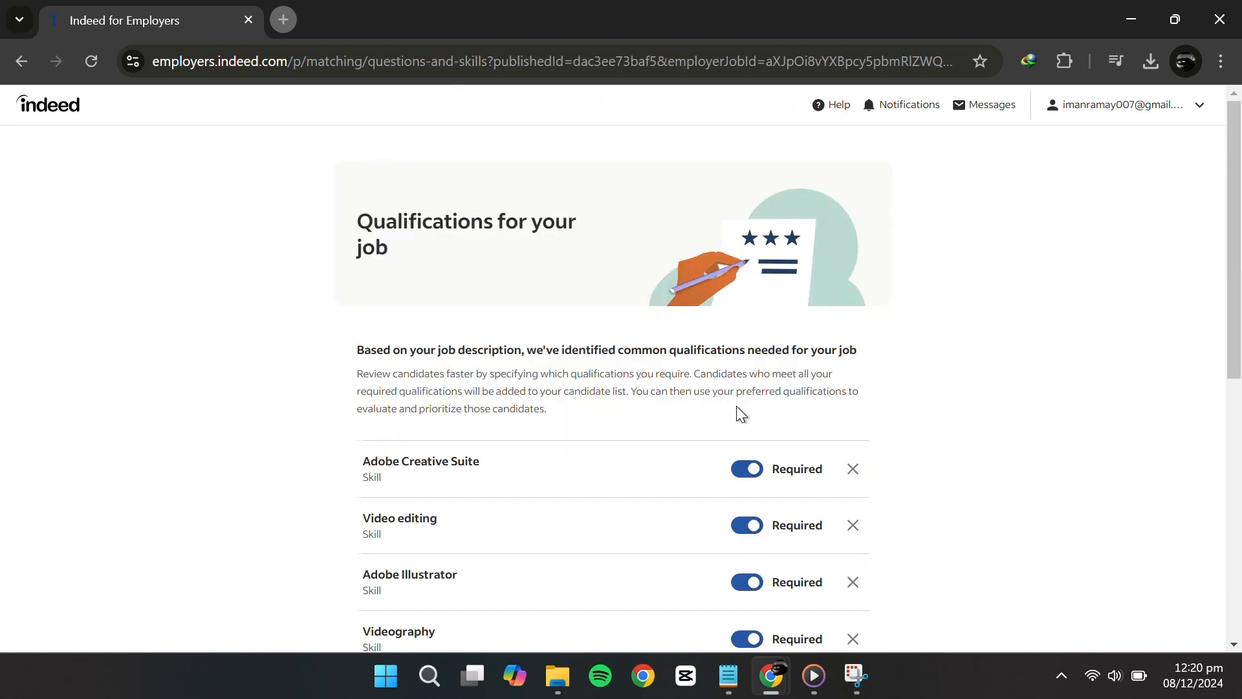
# Replace Final Cut Pro with Adobe After Effects in the first experience question
pyautogui.scroll(-3, 602, 316)
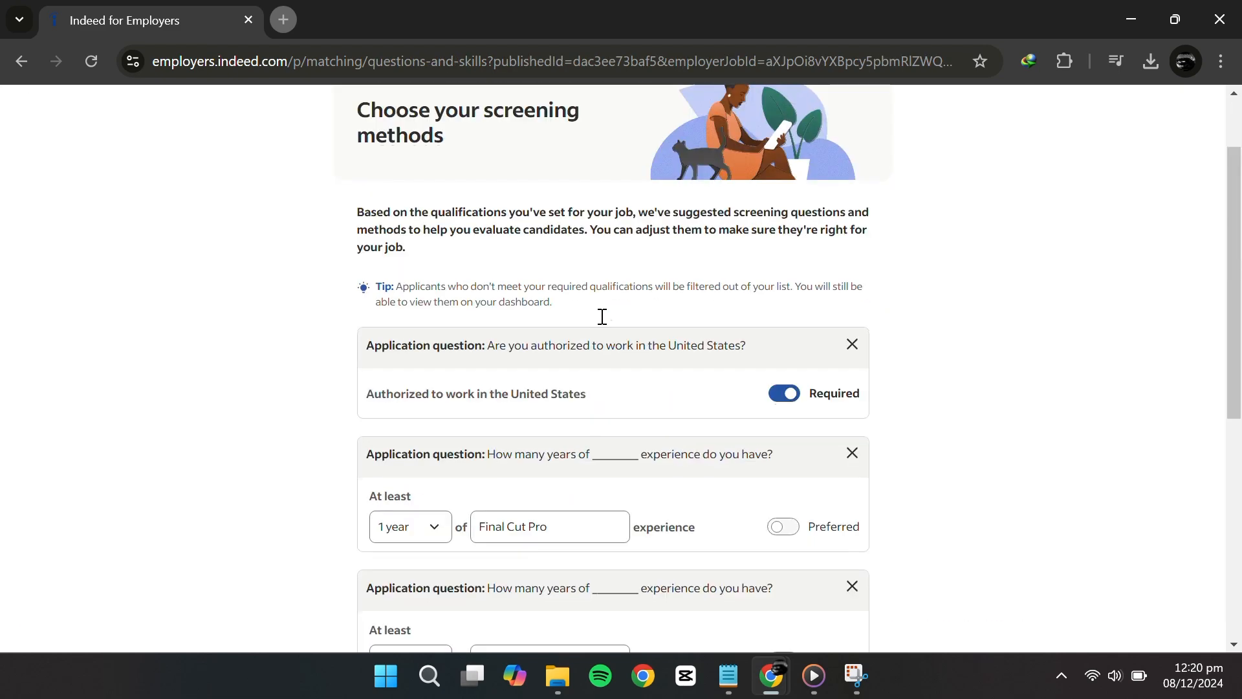
pyautogui.scroll(-1, 663, 395)
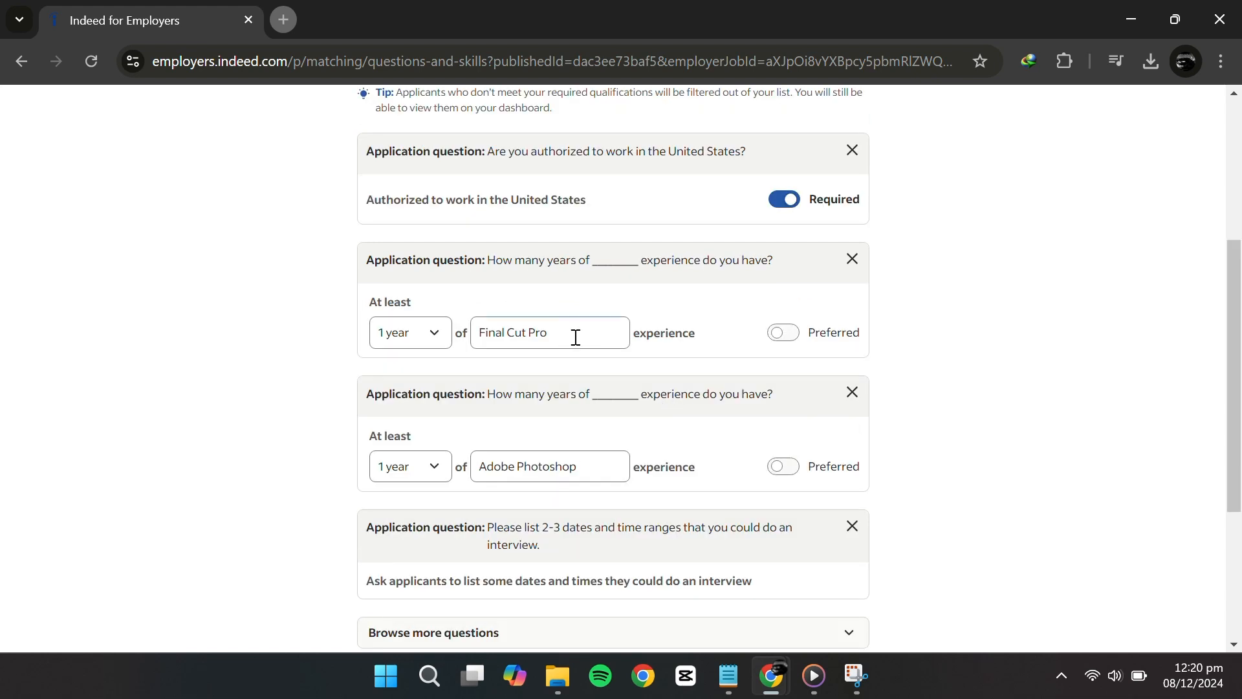
pyautogui.moveTo(573, 335); pyautogui.dragTo(458, 331)
pyautogui.write('adob')
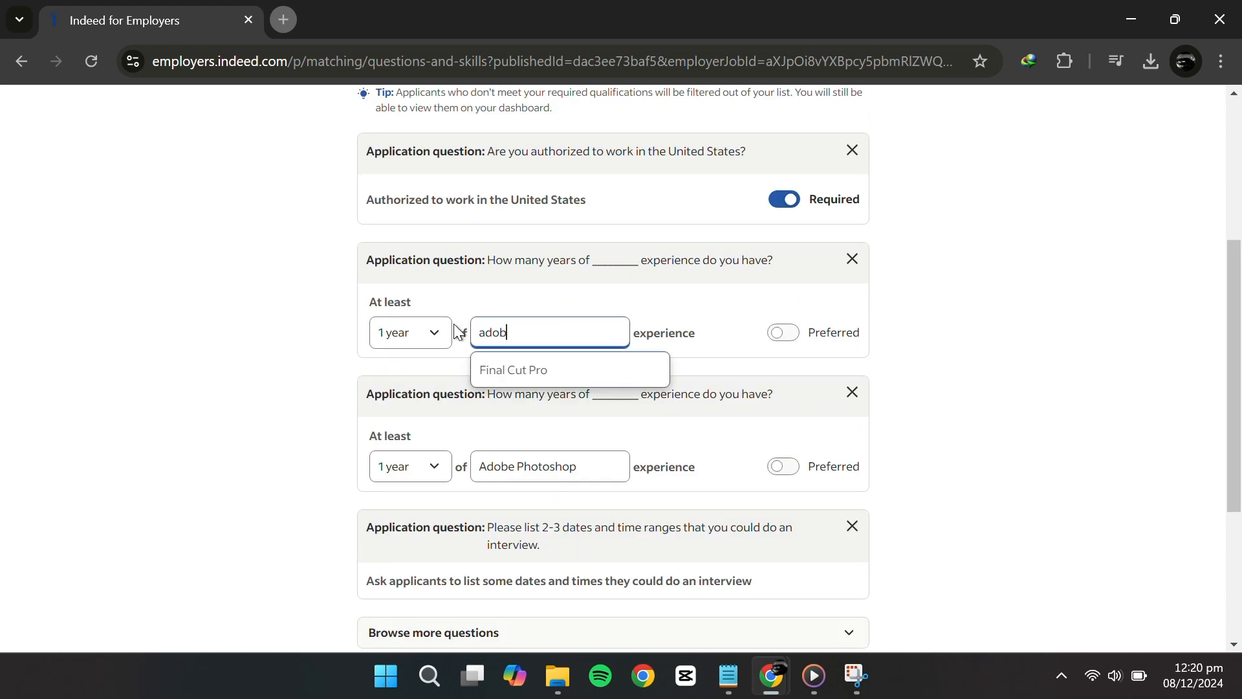
pyautogui.write('e af')
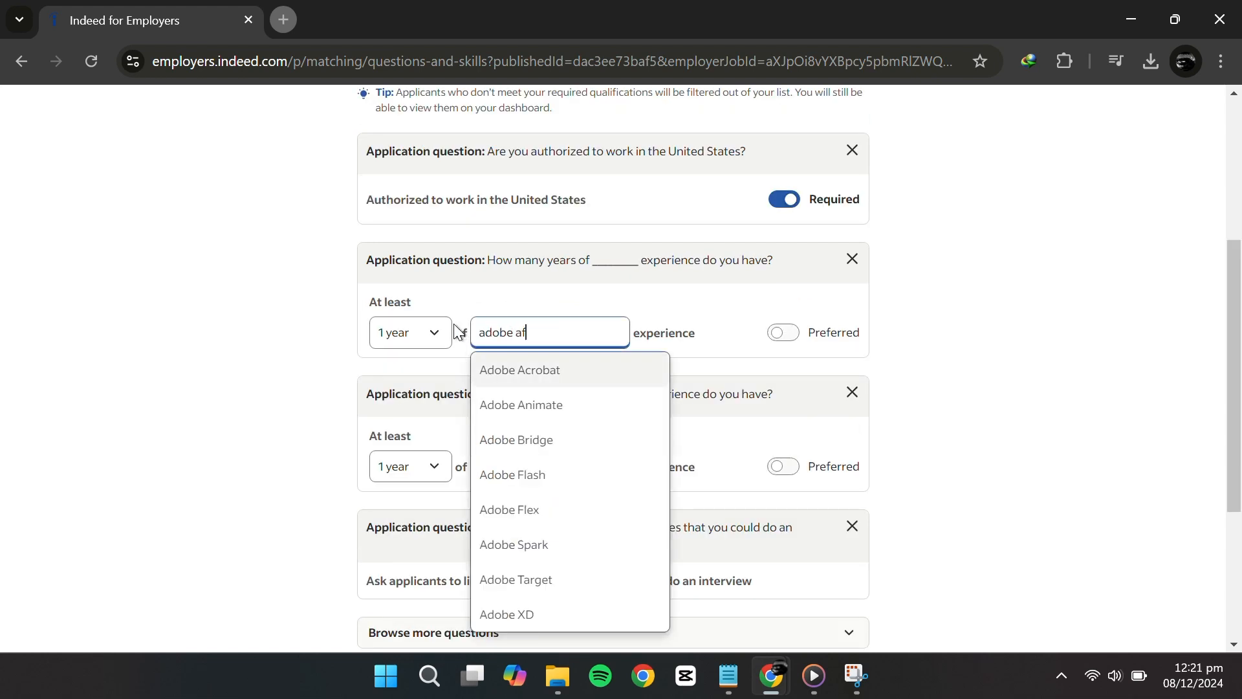
pyautogui.click(557, 344)
pyautogui.write('t')
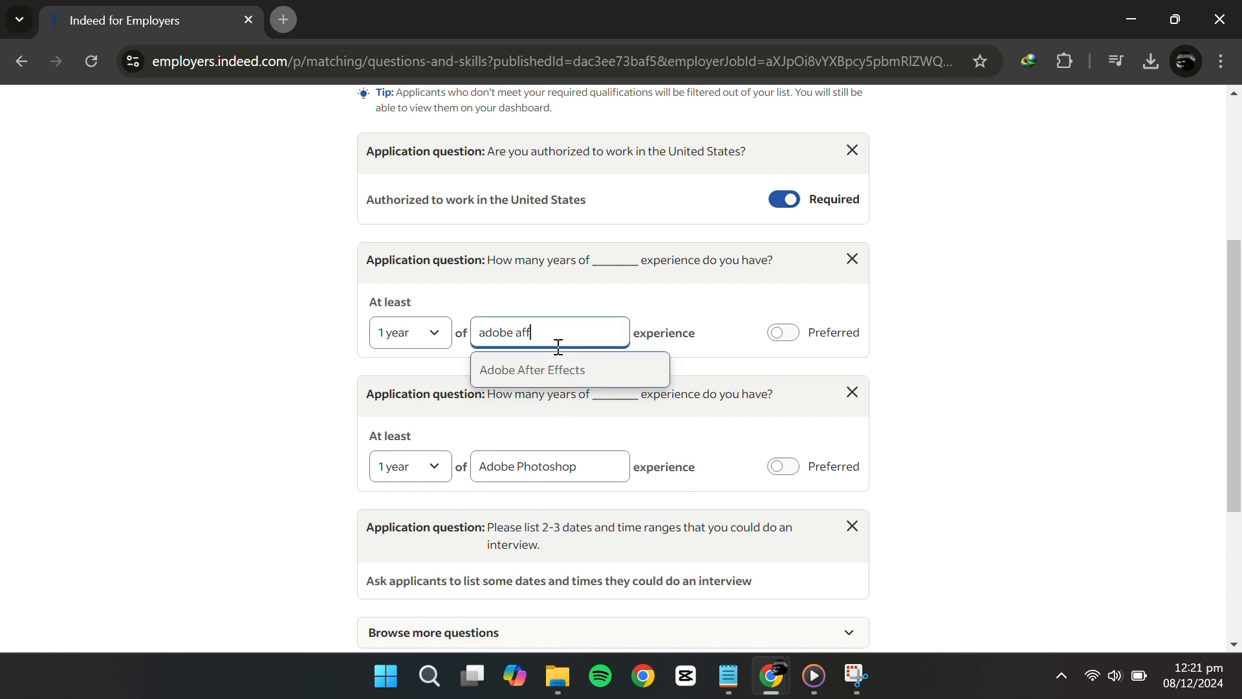
pyautogui.click(558, 367)
# Swap Adobe Photoshop for da vinci and mark both experience questions Required
pyautogui.scroll(-1, 560, 366)
pyautogui.tripleClick(598, 369)
pyautogui.write('d')
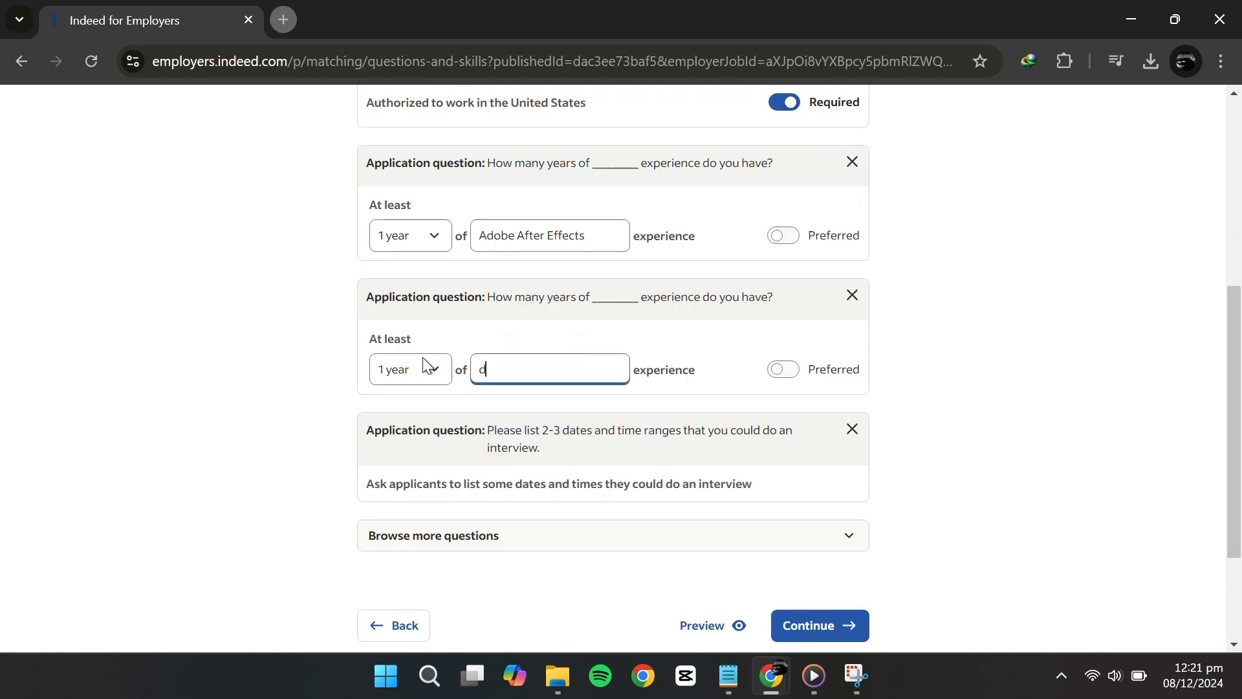
pyautogui.write('a vin')
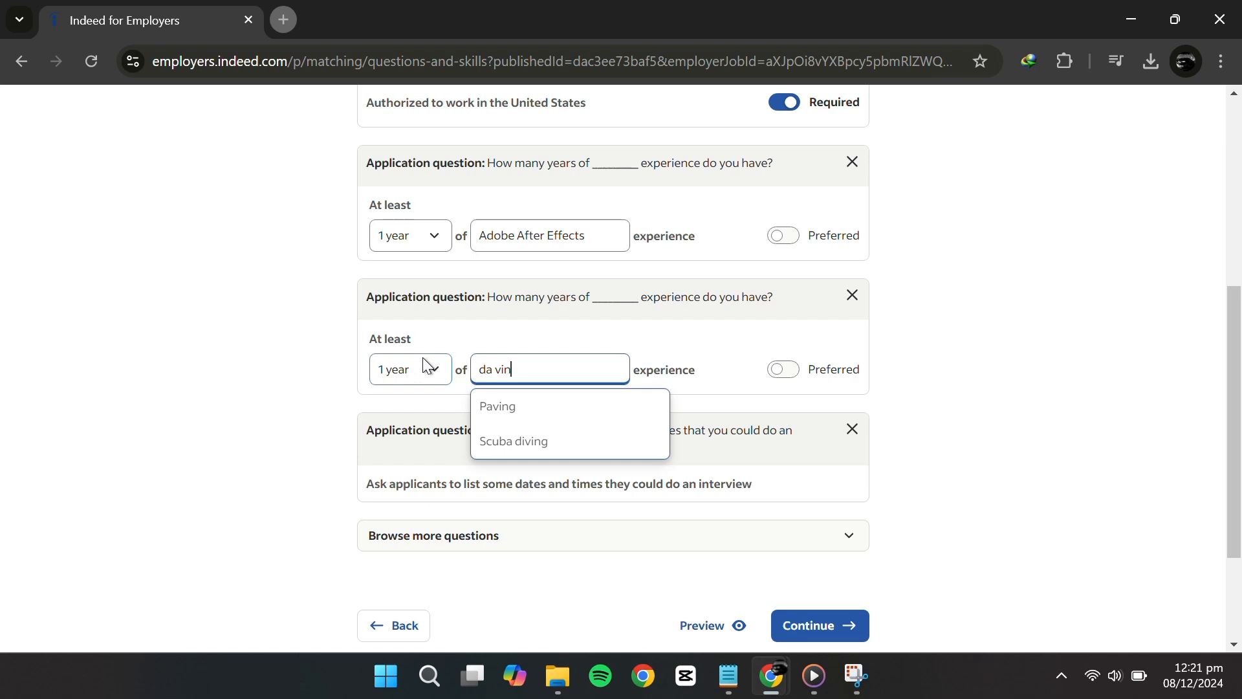
pyautogui.write('ci')
pyautogui.click(1061, 435)
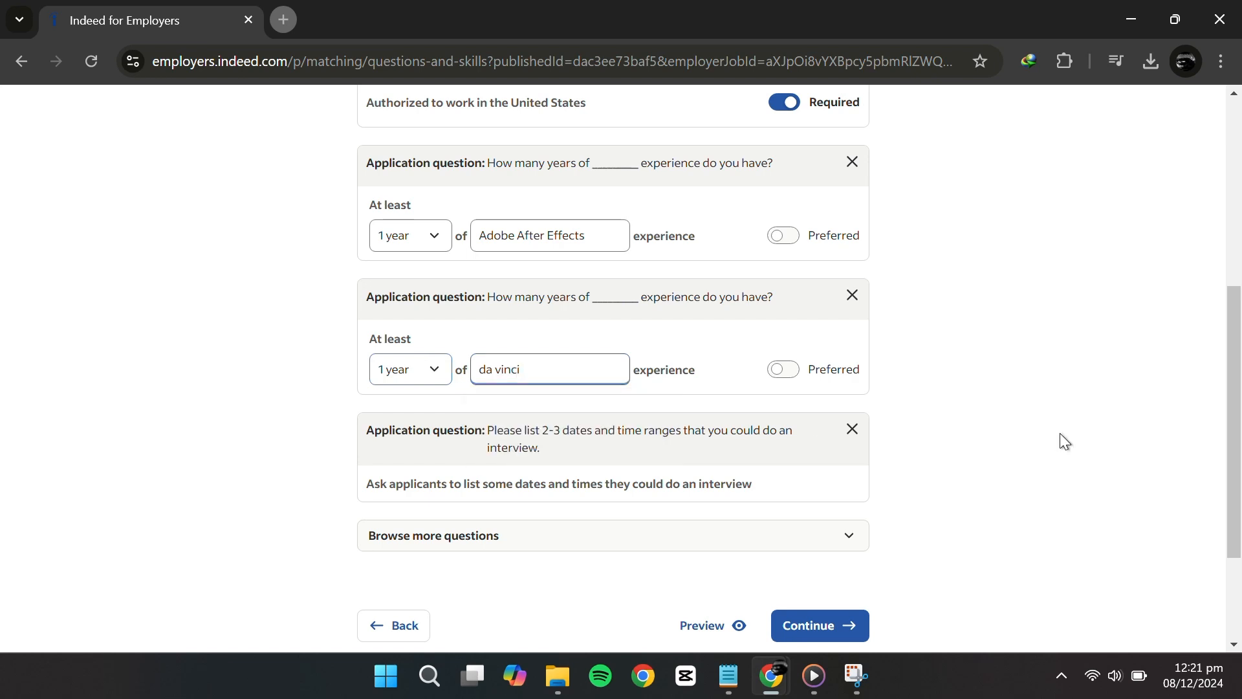
pyautogui.click(784, 237)
pyautogui.click(791, 371)
pyautogui.scroll(-2, 828, 485)
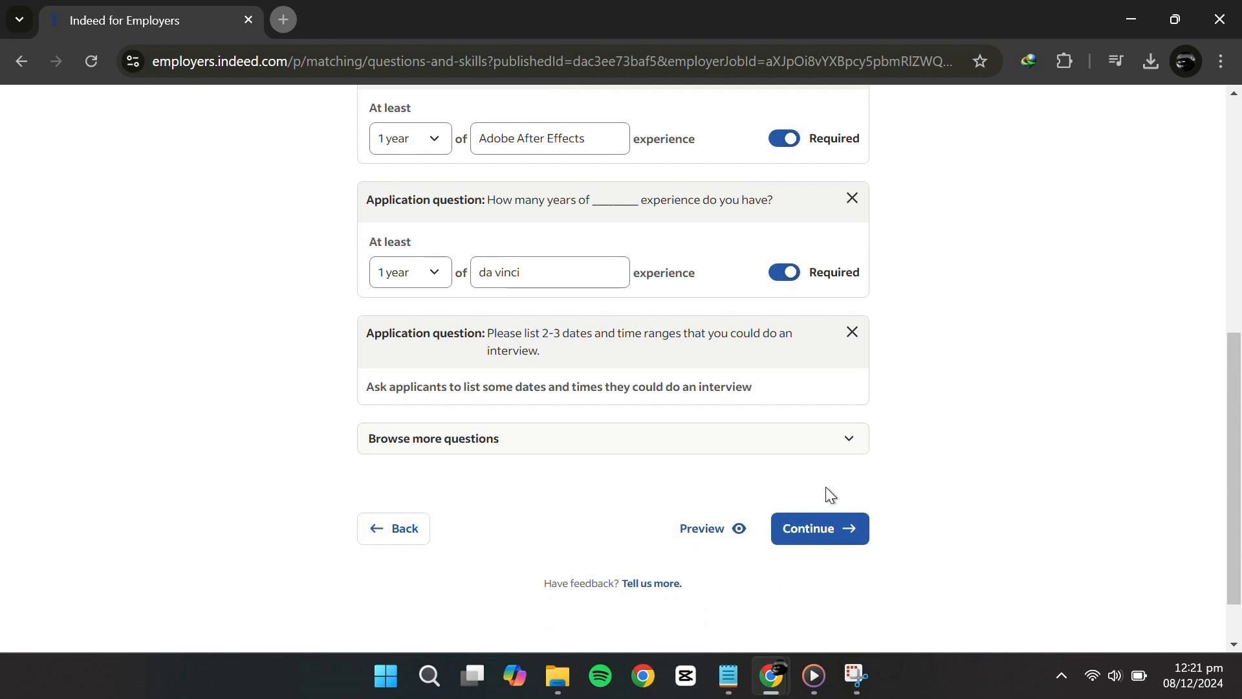
pyautogui.scroll(3, 703, 358)
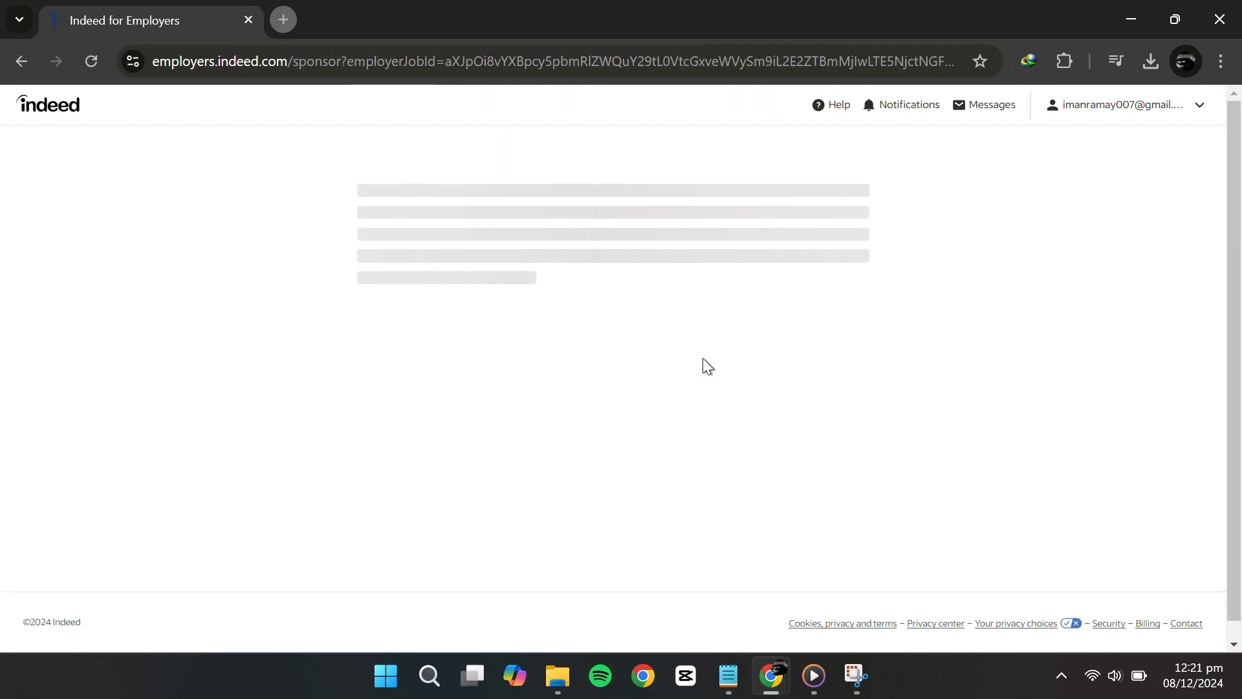
# Keep the Standard sponsored plan, start the free trial, and continue past account verification
pyautogui.scroll(-3, 703, 363)
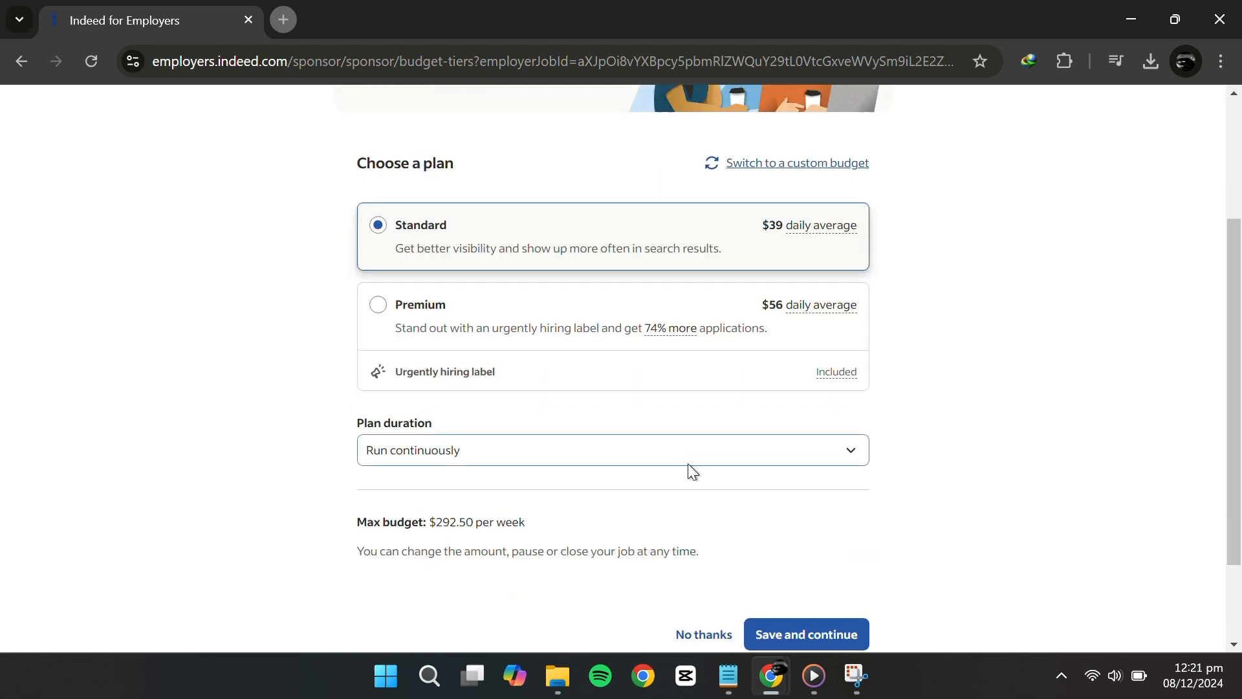
pyautogui.click(766, 642)
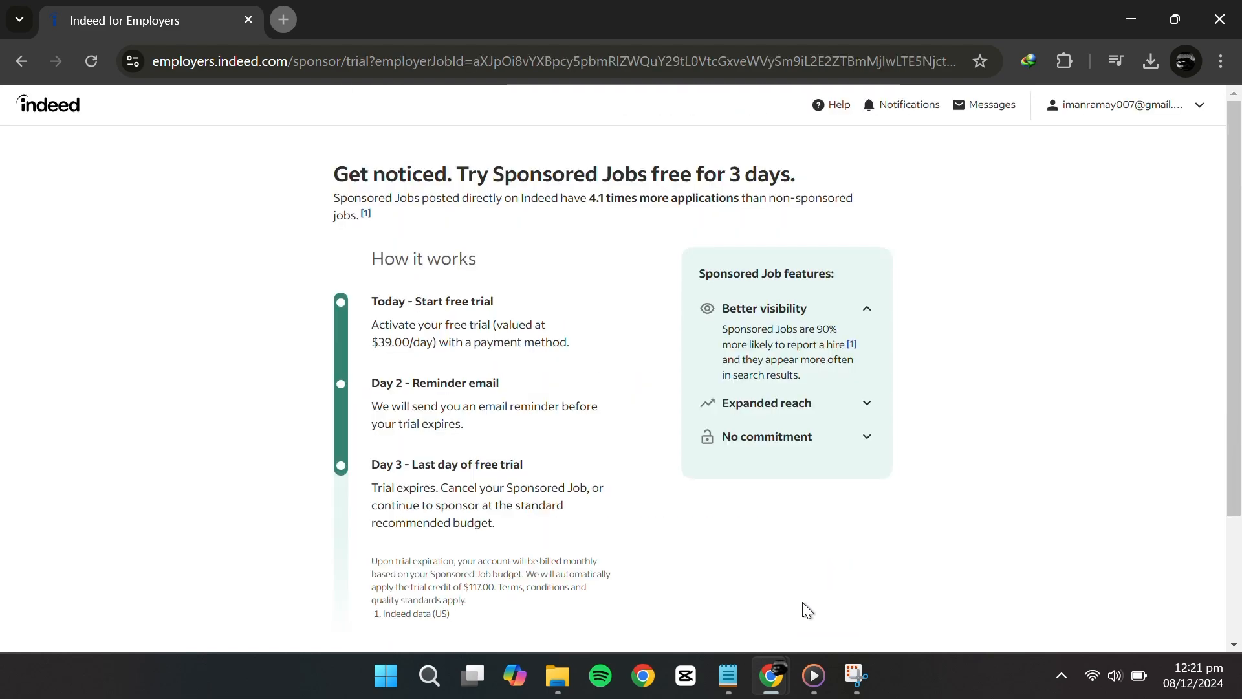
pyautogui.scroll(-3, 777, 534)
pyautogui.click(778, 527)
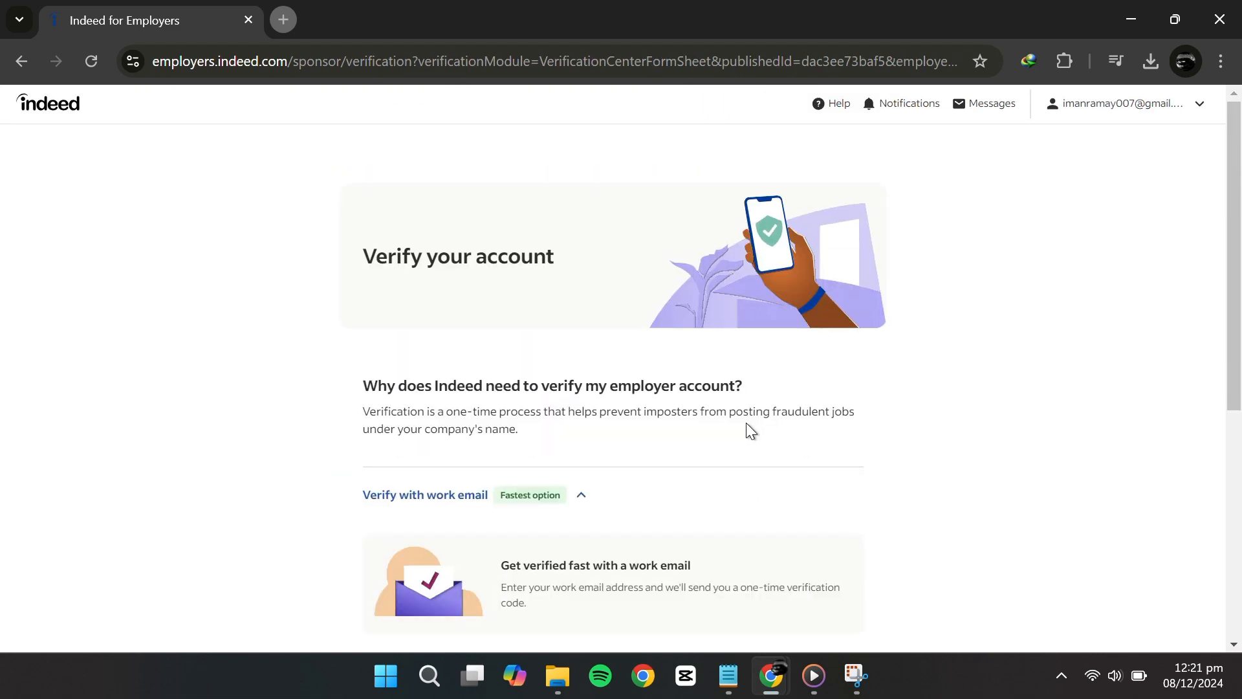
pyautogui.scroll(-4, 747, 422)
pyautogui.click(744, 551)
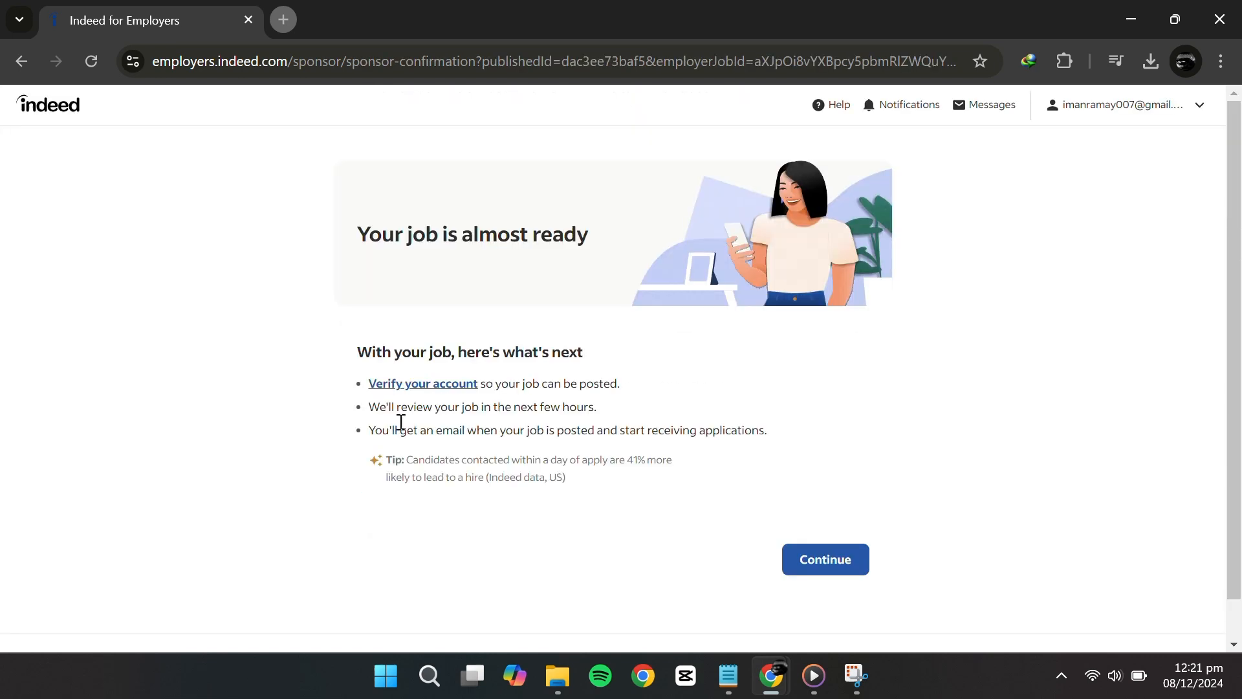
pyautogui.moveTo(360, 240); pyautogui.dragTo(654, 323)
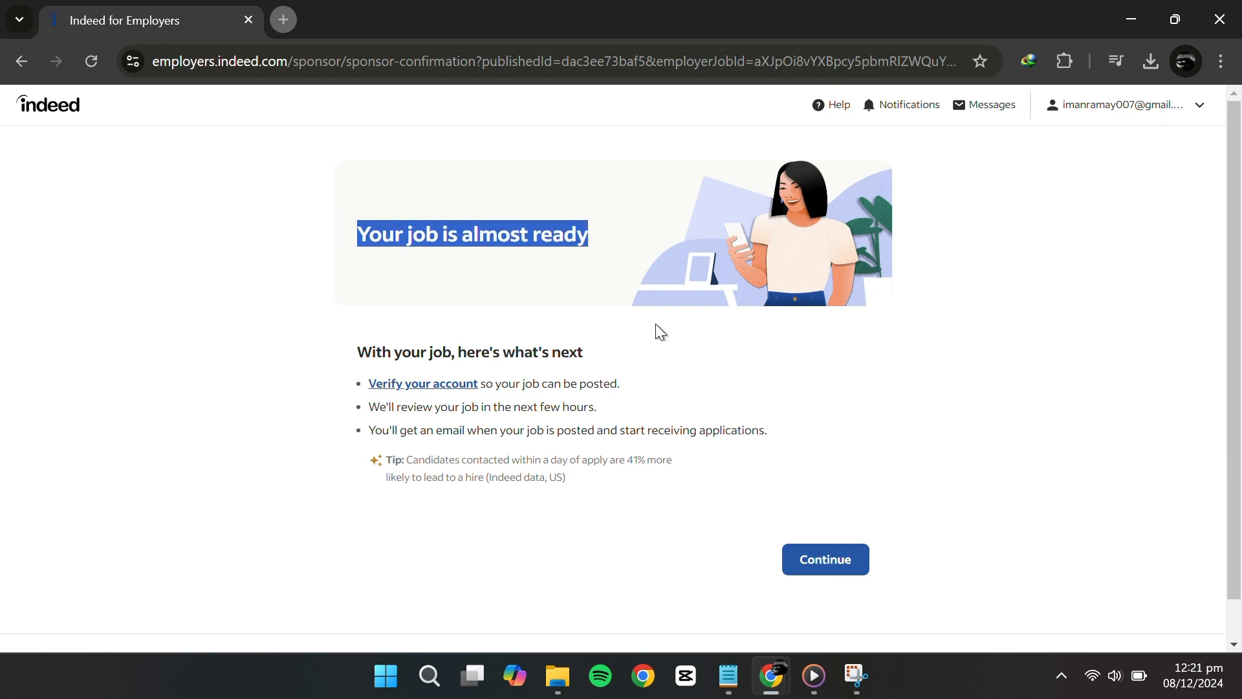
pyautogui.click(825, 397)
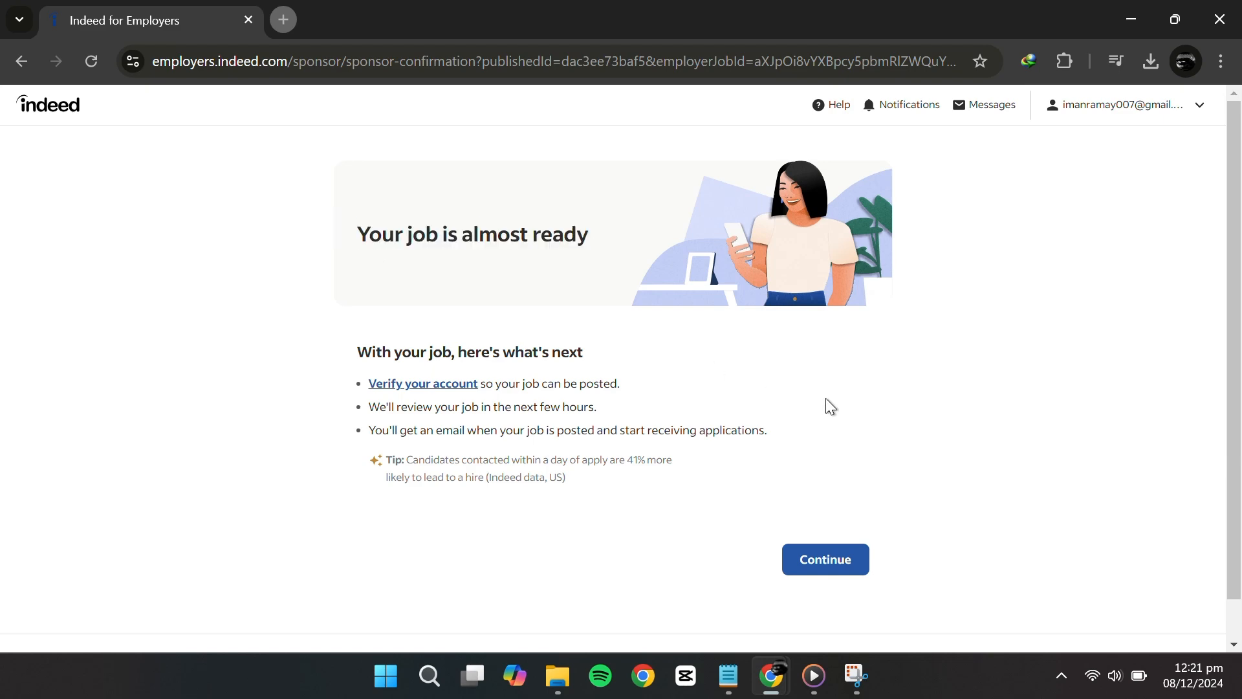